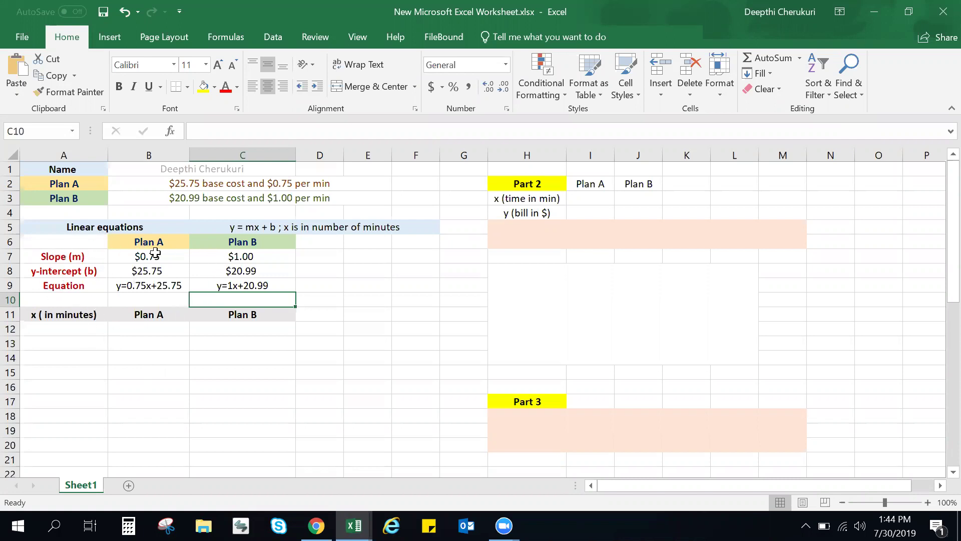
Review the Plan A and Plan B equations in B9 and C9
{"action": "left_click", "coordinate": [164, 286]}
{"action": "left_click", "coordinate": [221, 285]}
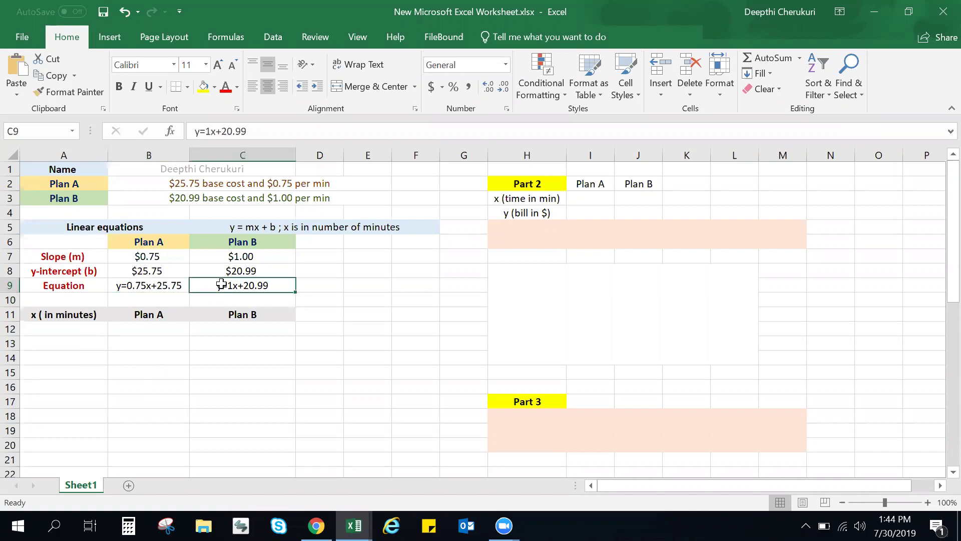
{"action": "left_click", "coordinate": [160, 286]}
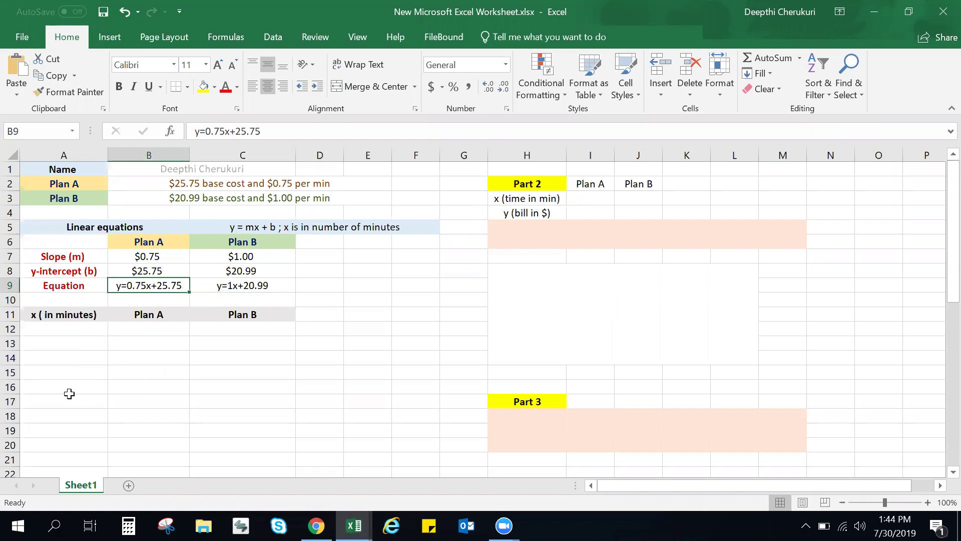
Enter 0 as the first minutes value in cell A12
{"action": "left_click", "coordinate": [93, 328]}
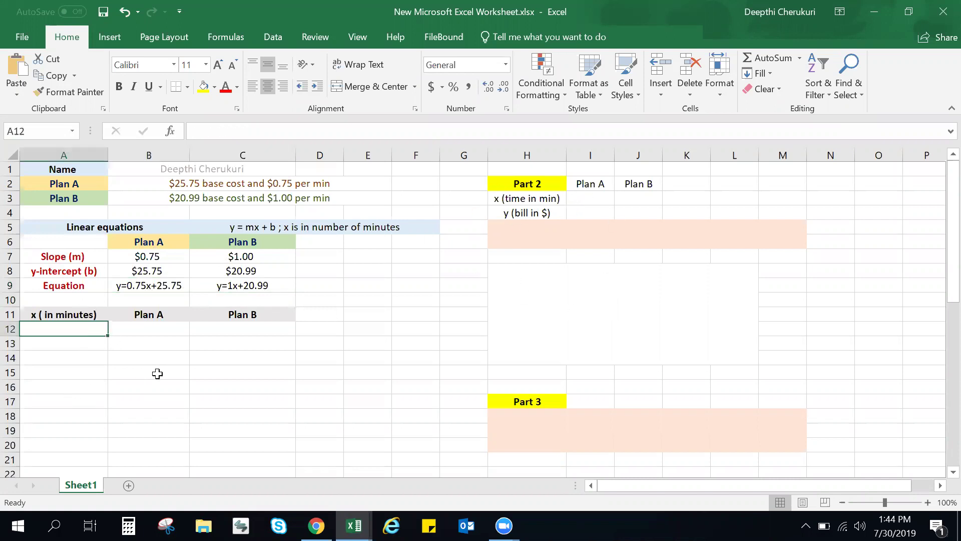
{"action": "scroll", "coordinate": [158, 374], "scroll_direction": "down", "scroll_amount": 3}
{"action": "scroll", "coordinate": [157, 374], "scroll_direction": "down", "scroll_amount": 3}
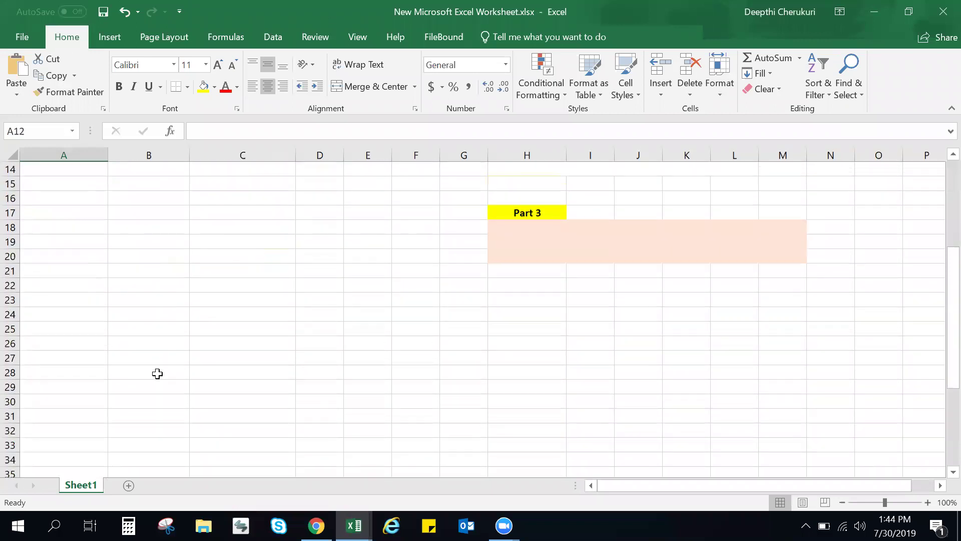
{"action": "scroll", "coordinate": [157, 374], "scroll_direction": "up", "scroll_amount": 5}
{"action": "scroll", "coordinate": [157, 374], "scroll_direction": "down", "scroll_amount": 1}
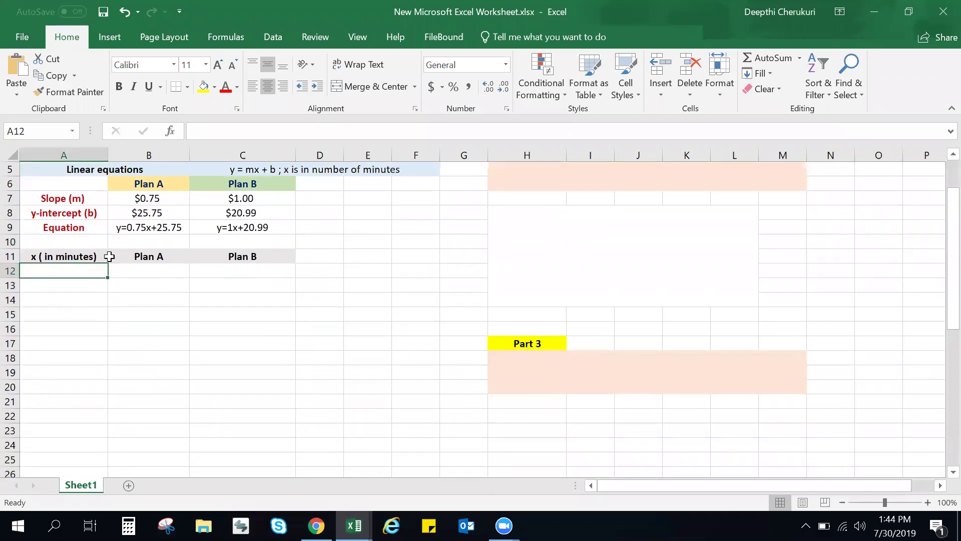
{"action": "left_click", "coordinate": [60, 293]}
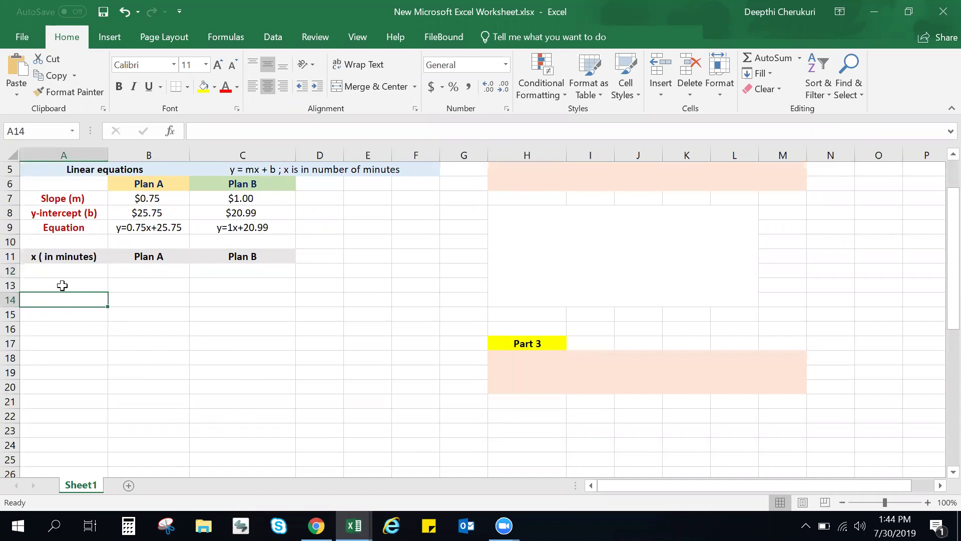
{"action": "left_click", "coordinate": [66, 270]}
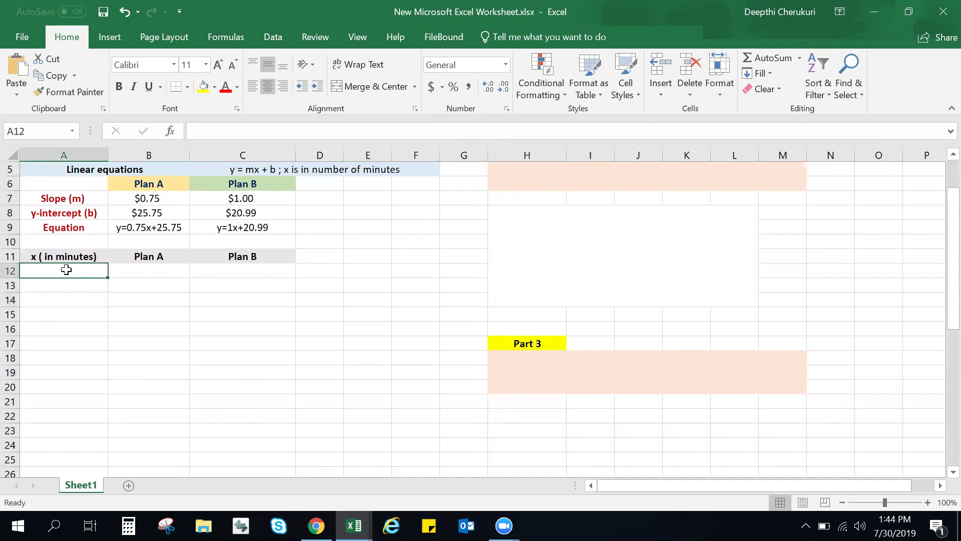
{"action": "key", "text": "Return"}
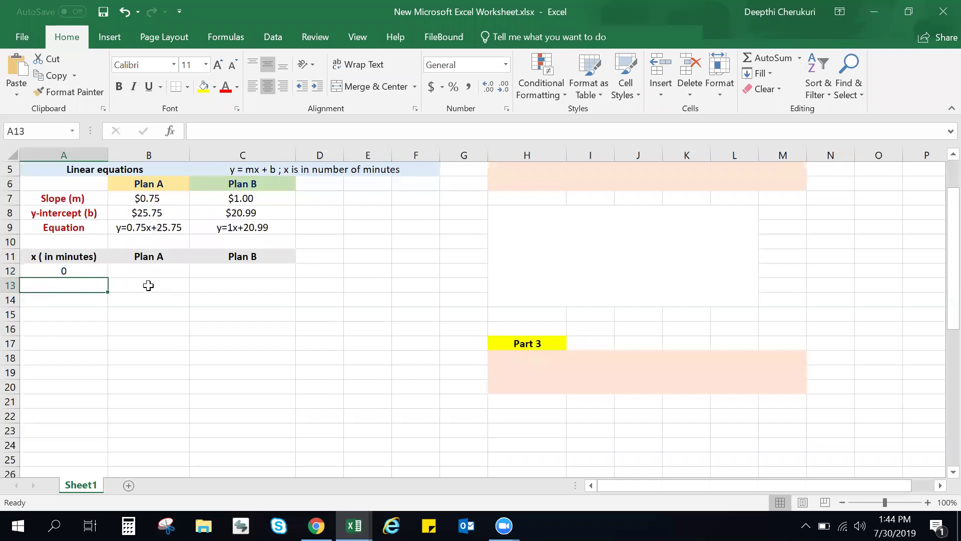
Briefly change A12 to 200, then set it back to 0
{"action": "left_click", "coordinate": [84, 273]}
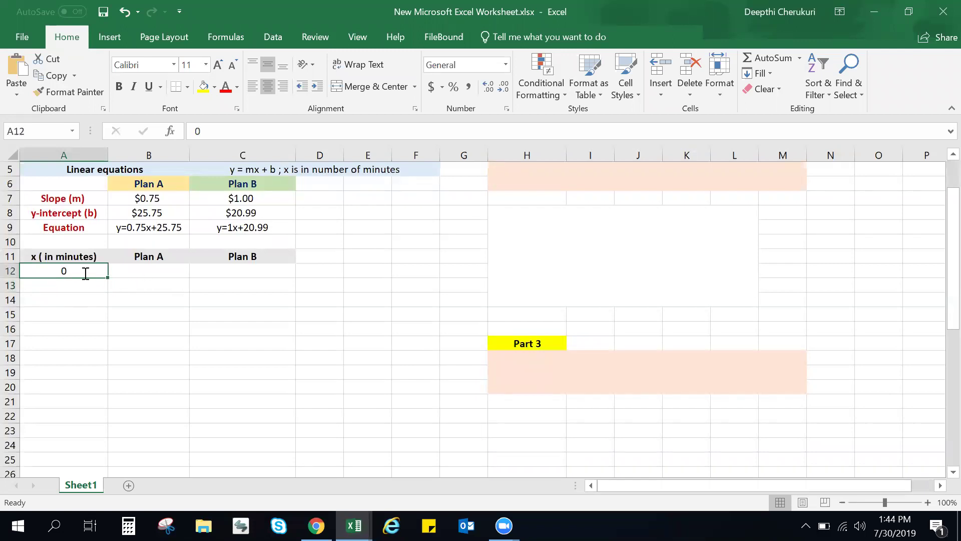
{"action": "type", "text": "200"}
{"action": "key", "text": "Return"}
{"action": "left_click", "coordinate": [84, 273]}
{"action": "type", "text": "0"}
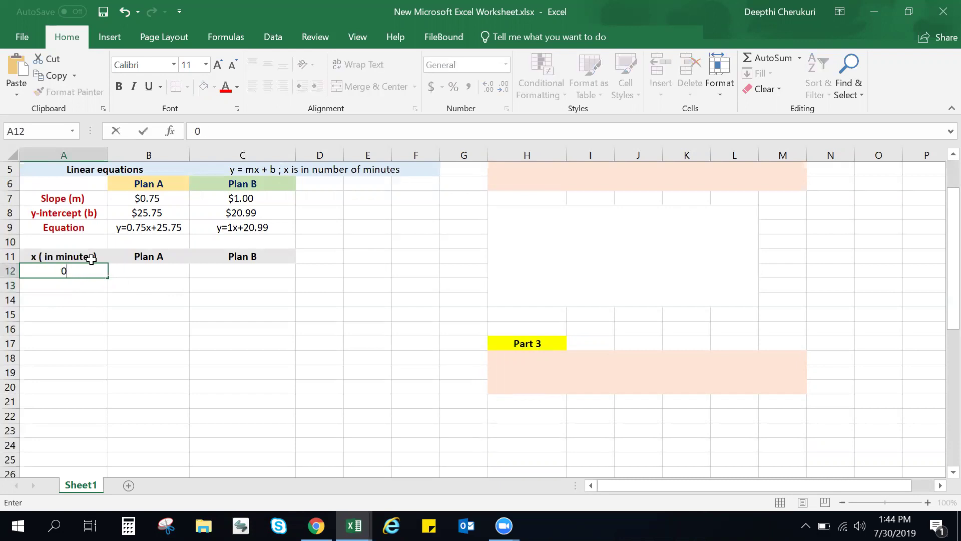
{"action": "left_click", "coordinate": [91, 259]}
Try appending 'after included 200 min' to the A11 header, then undo it
{"action": "double_click", "coordinate": [92, 259]}
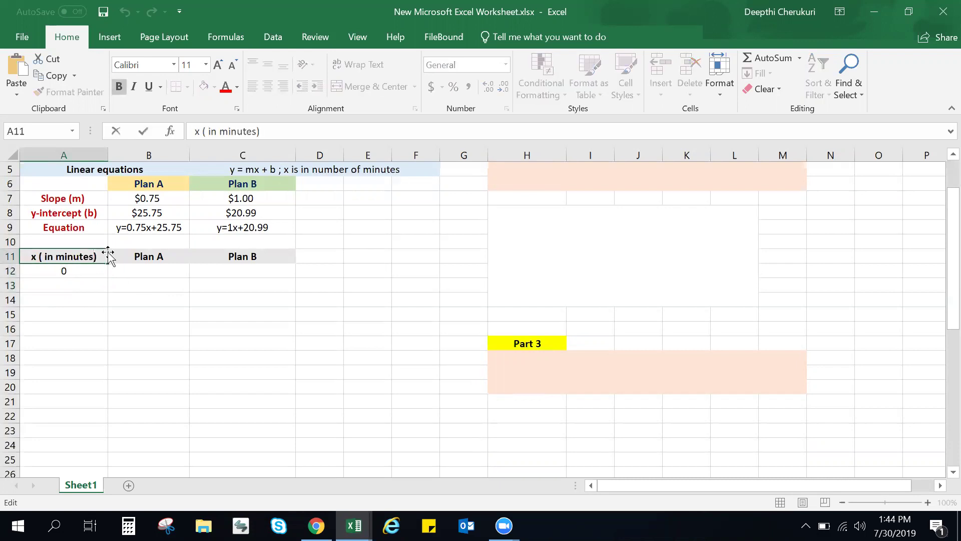
{"action": "type", "text": "after "}
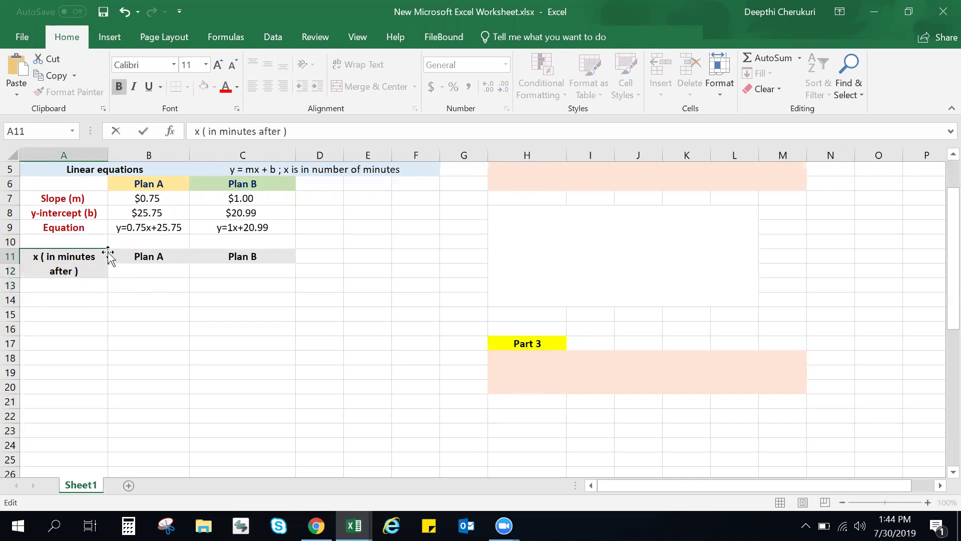
{"action": "type", "text": "included 200 "}
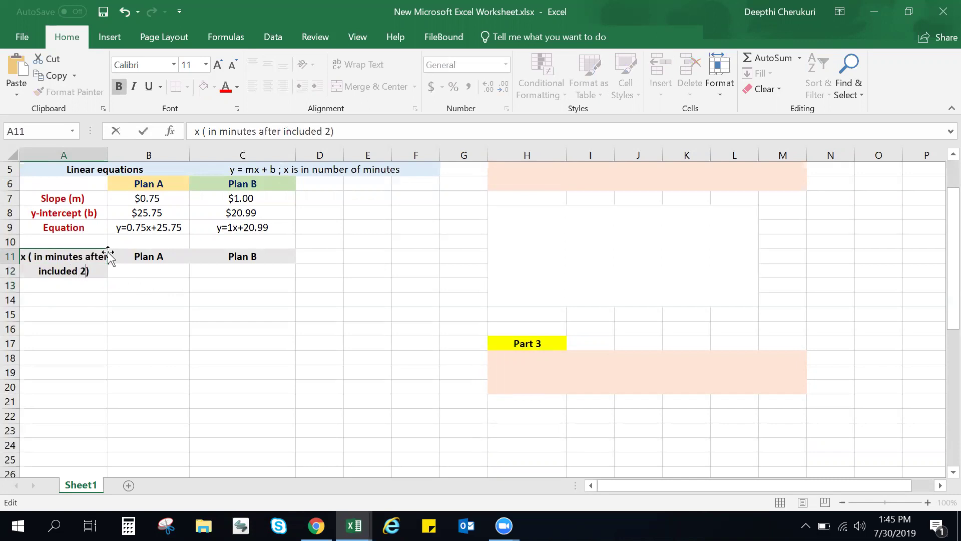
{"action": "type", "text": "min"}
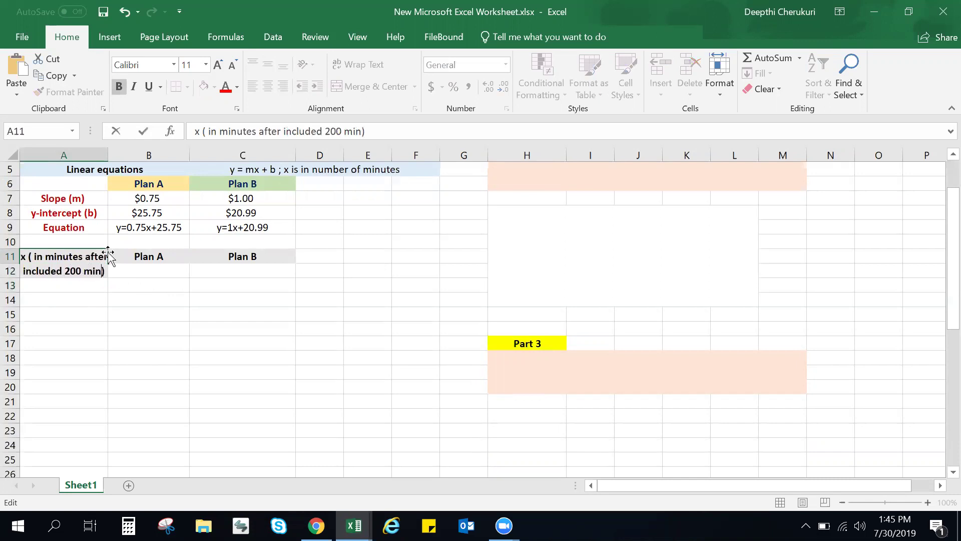
{"action": "left_click", "coordinate": [120, 331]}
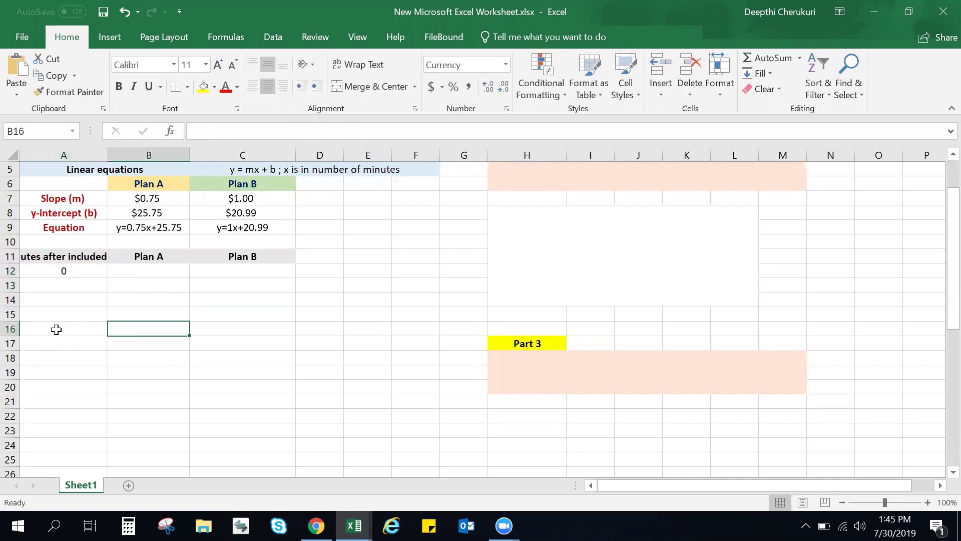
{"action": "key", "text": "ctrl+z"}
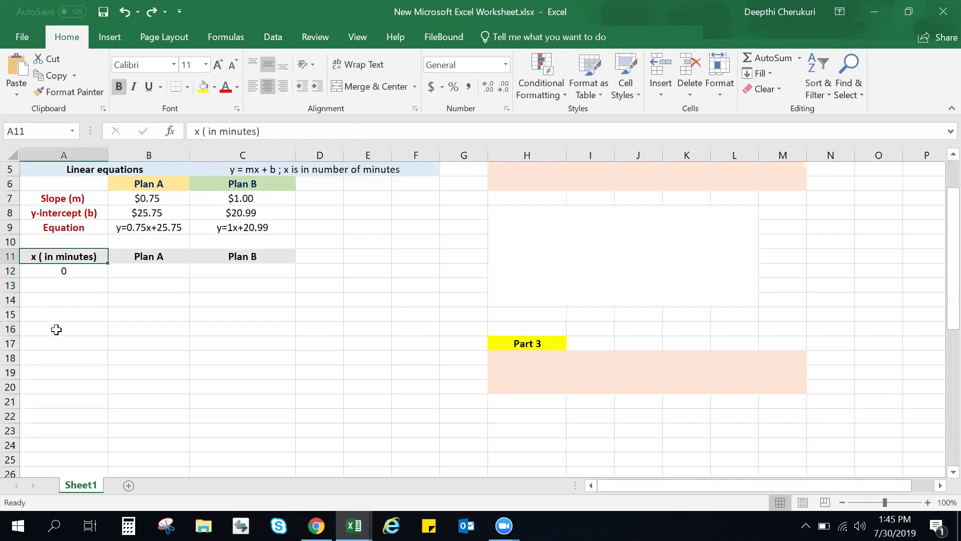
{"action": "left_click", "coordinate": [86, 269]}
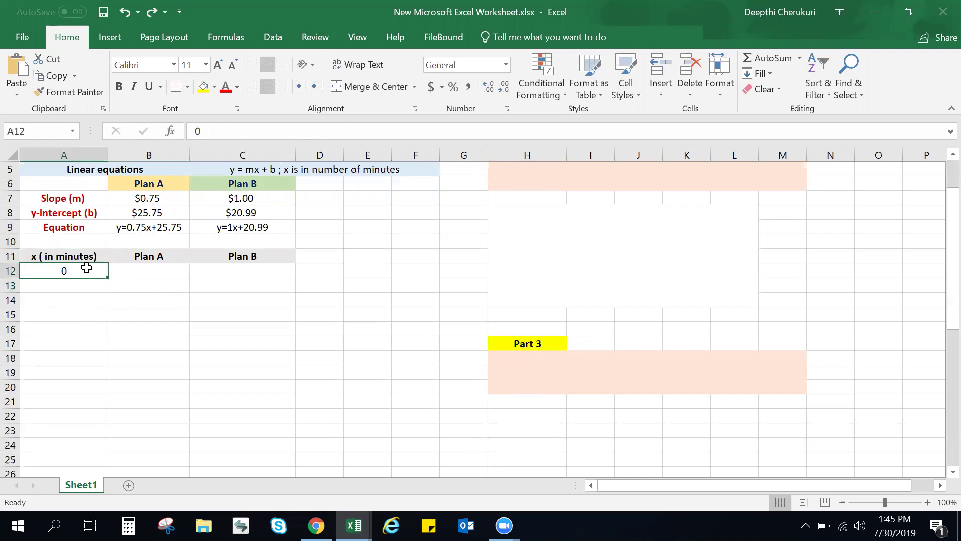
Enter 1 and 2 in A13 and A14
{"action": "left_click", "coordinate": [81, 280]}
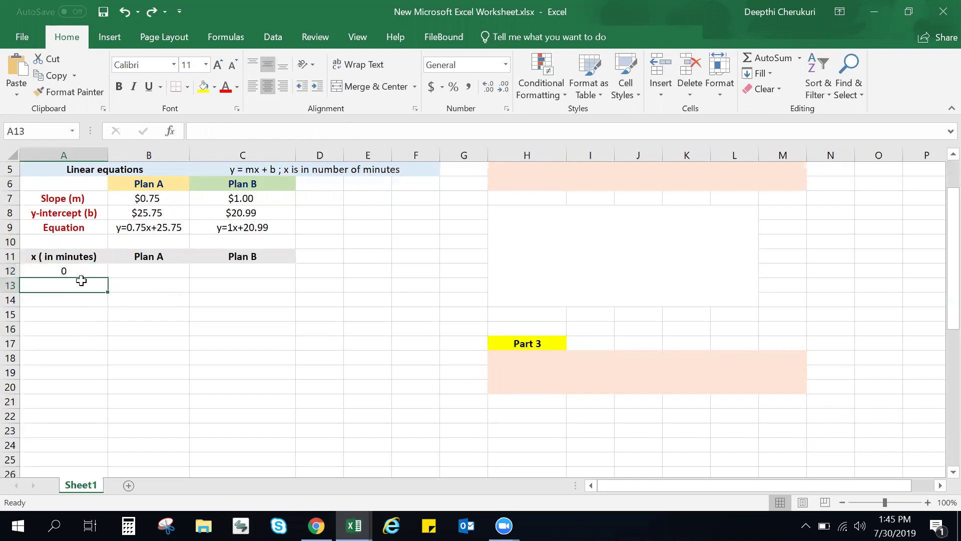
{"action": "type", "text": "1"}
{"action": "key", "text": "Return"}
{"action": "type", "text": "2"}
{"action": "key", "text": "Return"}
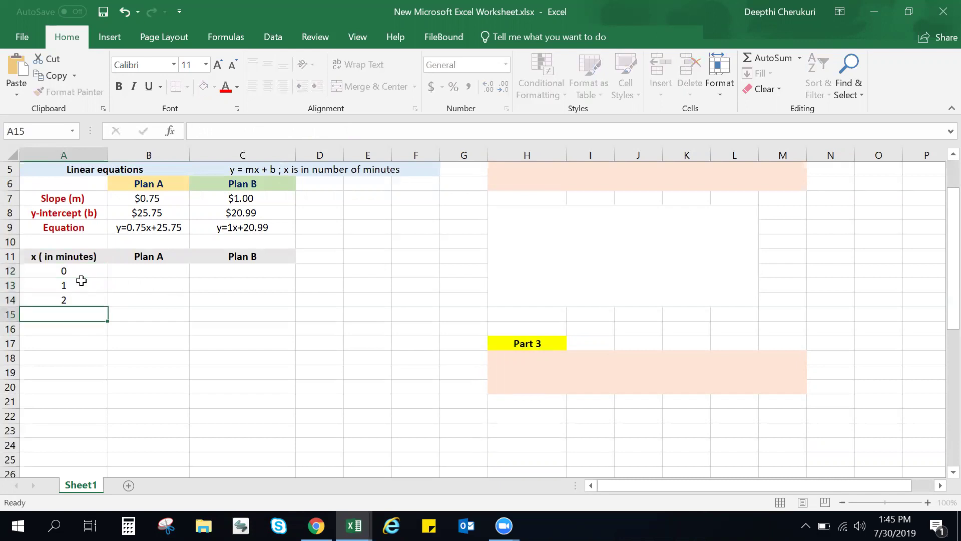
Try replacing them with 10, 20 and 30 in A13–A15
{"action": "left_click", "coordinate": [89, 271]}
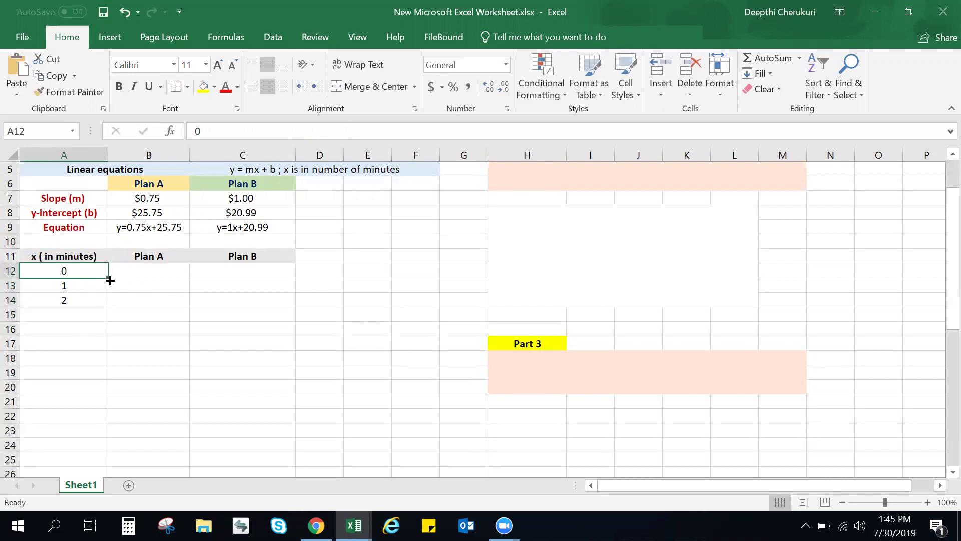
{"action": "left_click", "coordinate": [90, 285]}
{"action": "type", "text": "10"}
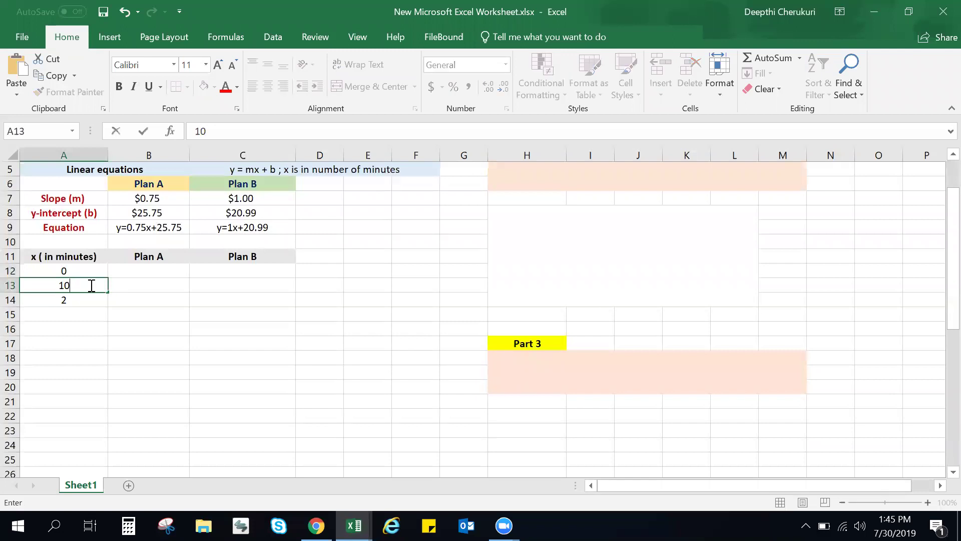
{"action": "key", "text": "Return"}
{"action": "type", "text": "20"}
{"action": "key", "text": "Return"}
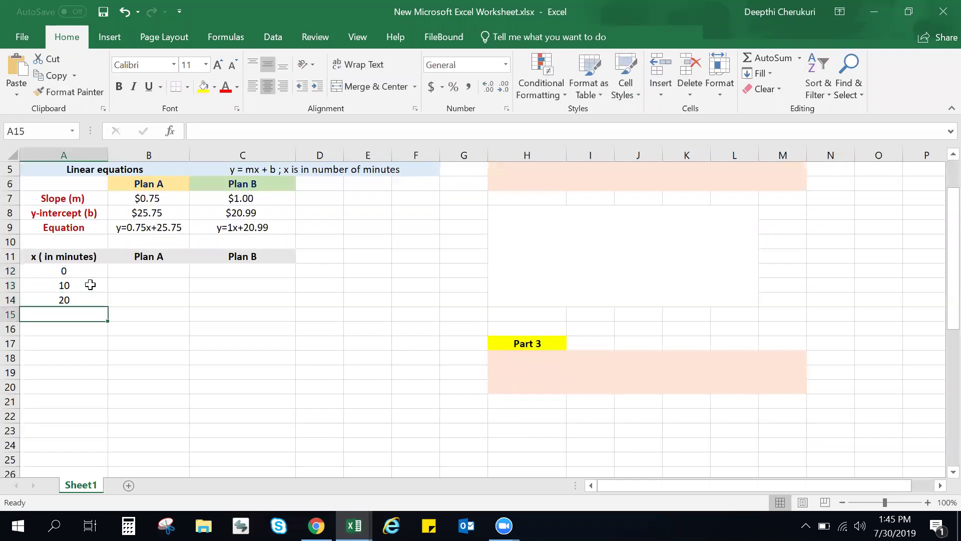
{"action": "type", "text": "30"}
{"action": "left_click", "coordinate": [151, 312]}
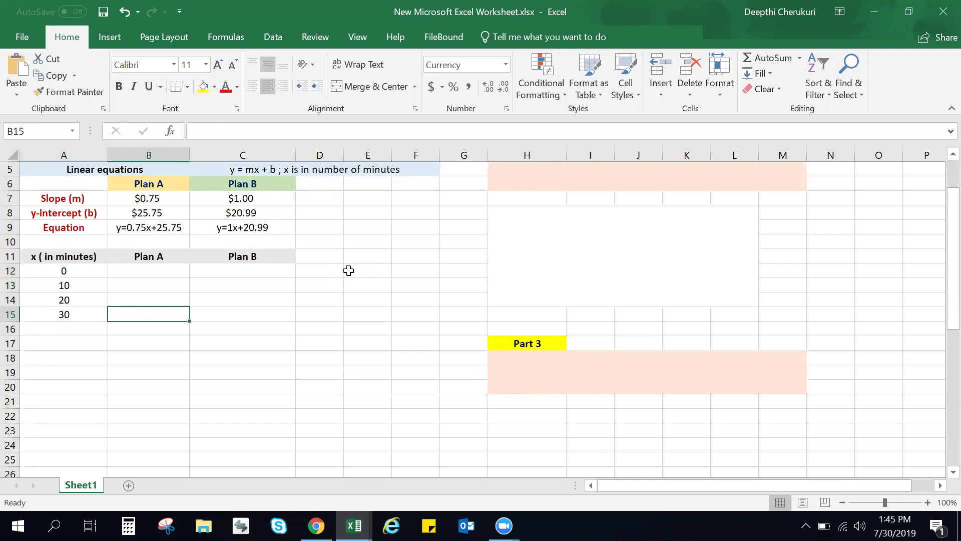
Restore 1 and 2 in A13–A14 and add another 2 in A15
{"action": "left_click", "coordinate": [93, 286]}
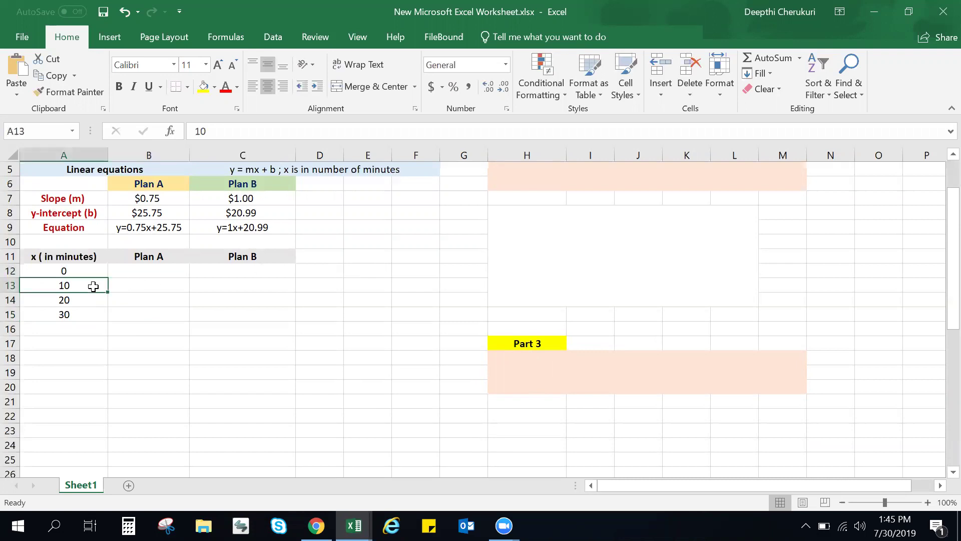
{"action": "type", "text": "1"}
{"action": "key", "text": "Return"}
{"action": "type", "text": "2"}
{"action": "key", "text": "Return"}
{"action": "type", "text": "2"}
{"action": "key", "text": "Return"}
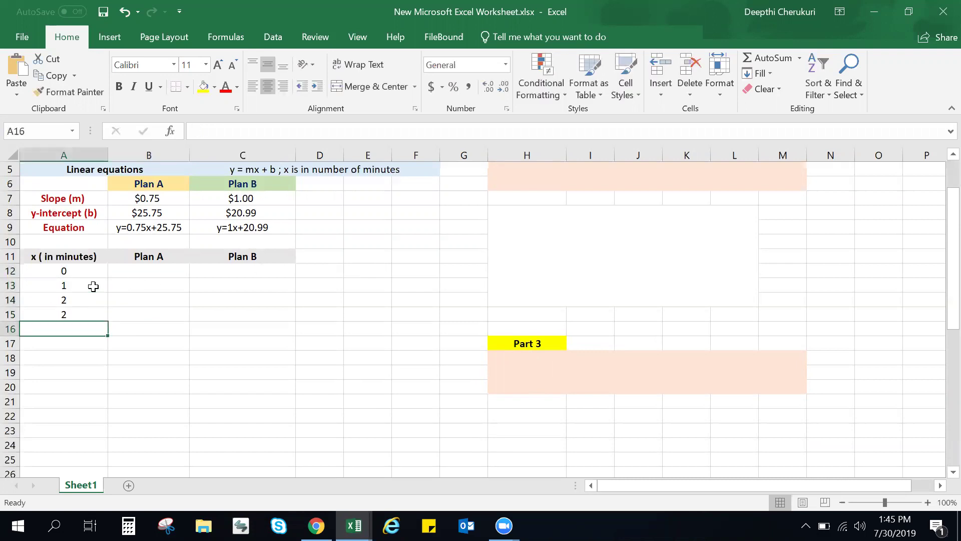
{"action": "left_click", "coordinate": [83, 299]}
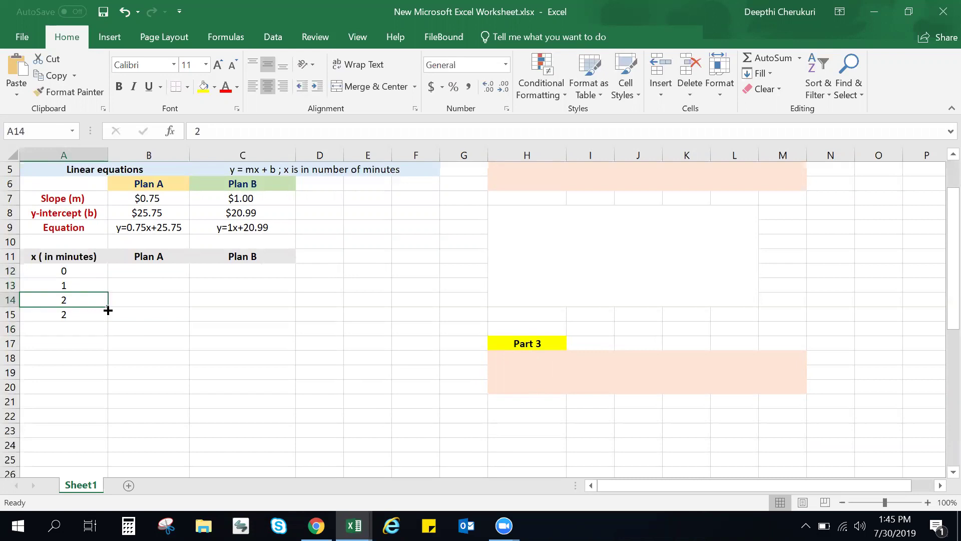
Fill column A down to row 35 as a counting series using Fill Series
{"action": "left_click_drag", "start_coordinate": [108, 307], "coordinate": [67, 199]}
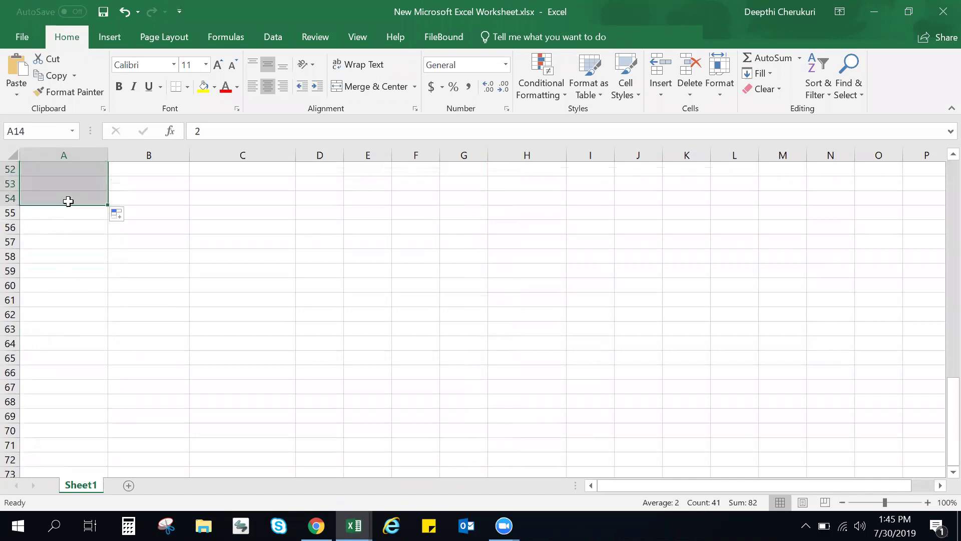
{"action": "left_click", "coordinate": [127, 214]}
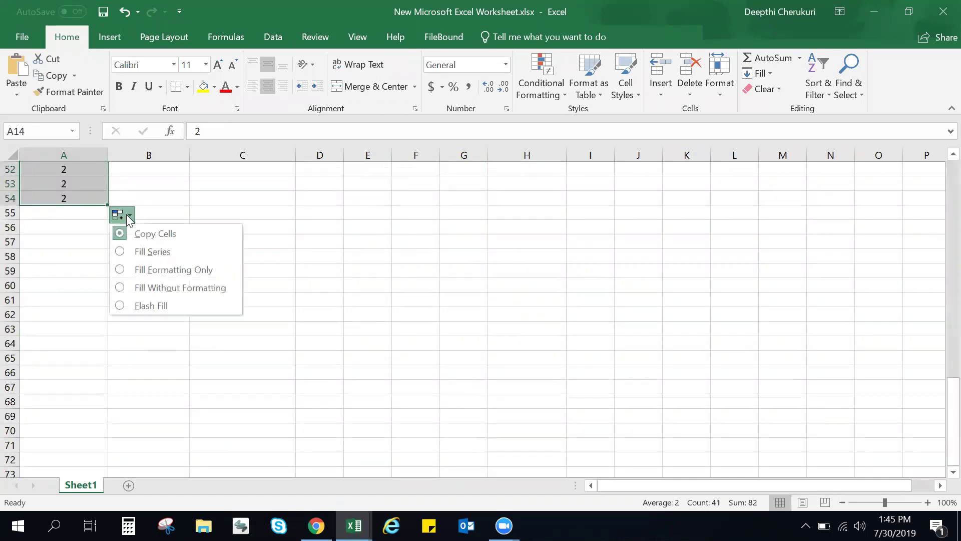
{"action": "left_click", "coordinate": [139, 252]}
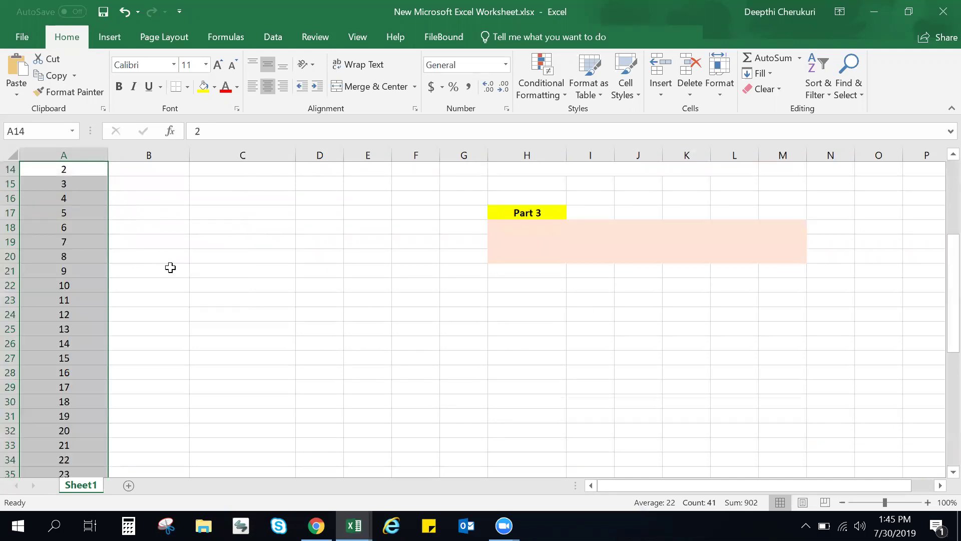
{"action": "scroll", "coordinate": [171, 267], "scroll_direction": "up", "scroll_amount": 3}
{"action": "left_click", "coordinate": [135, 325]}
{"action": "scroll", "coordinate": [135, 324], "scroll_direction": "down", "scroll_amount": 5}
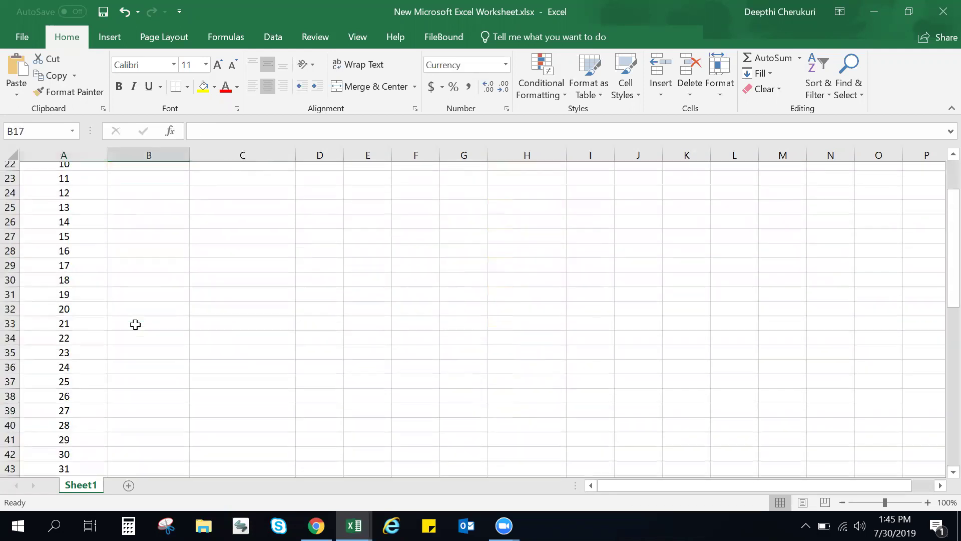
{"action": "scroll", "coordinate": [135, 324], "scroll_direction": "down", "scroll_amount": 9}
{"action": "scroll", "coordinate": [136, 324], "scroll_direction": "up", "scroll_amount": 1}
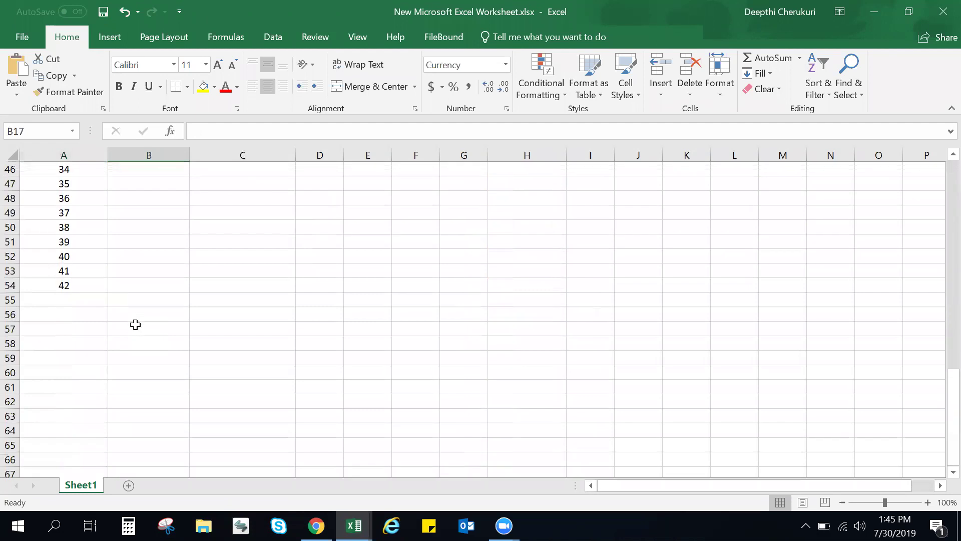
Extend the series from 42 down to row 61 so it counts up to 49
{"action": "left_click", "coordinate": [92, 285]}
{"action": "left_click_drag", "start_coordinate": [107, 294], "coordinate": [95, 398]}
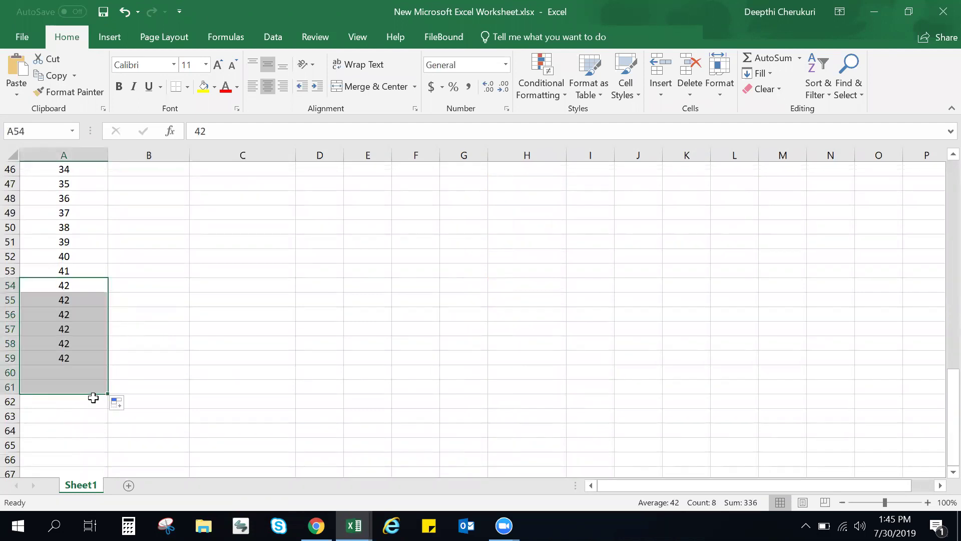
{"action": "left_click", "coordinate": [119, 408]}
{"action": "left_click", "coordinate": [130, 436]}
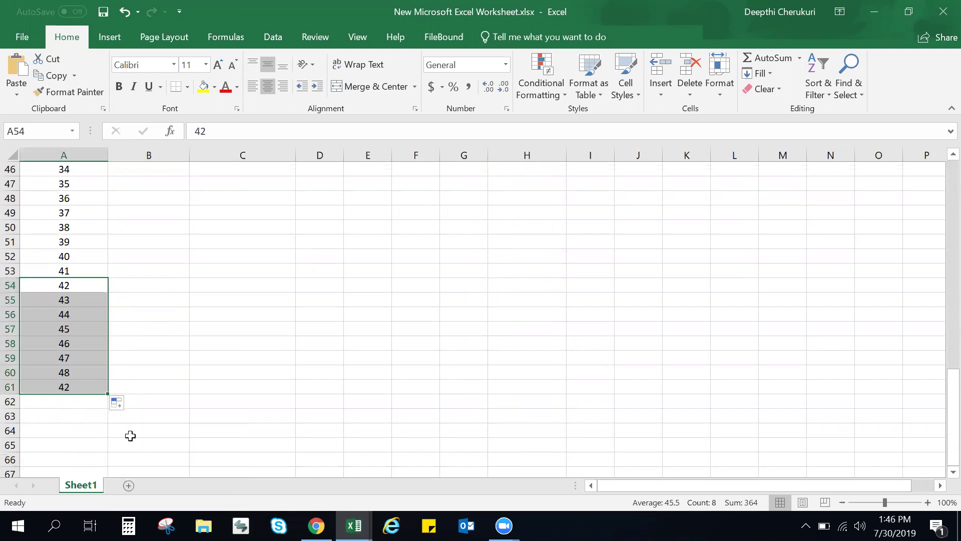
{"action": "left_click", "coordinate": [196, 302]}
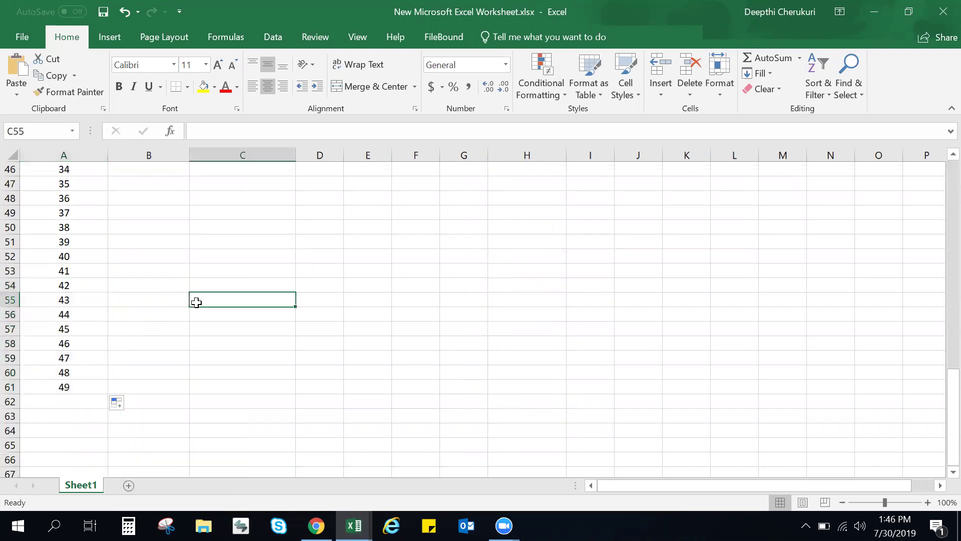
{"action": "scroll", "coordinate": [197, 302], "scroll_direction": "up", "scroll_amount": 15}
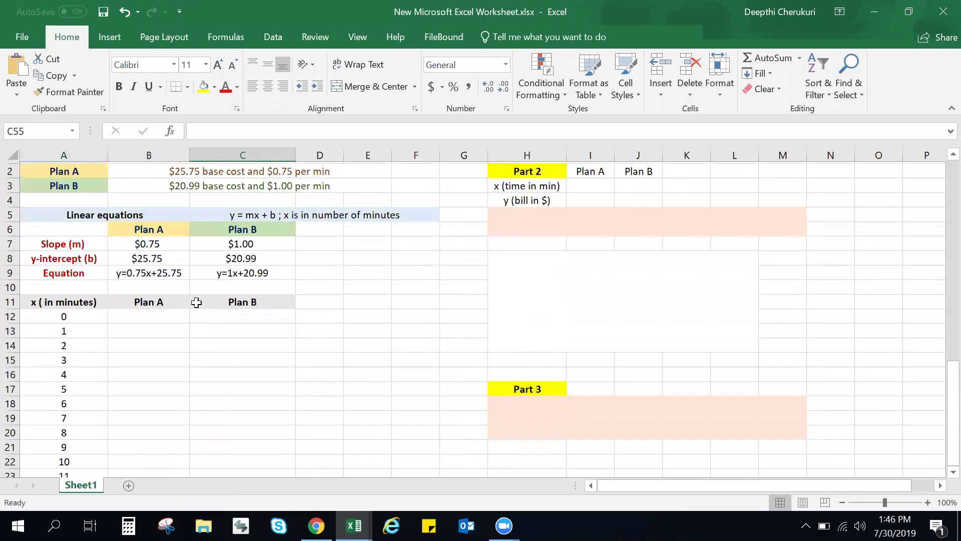
{"action": "left_click", "coordinate": [153, 334]}
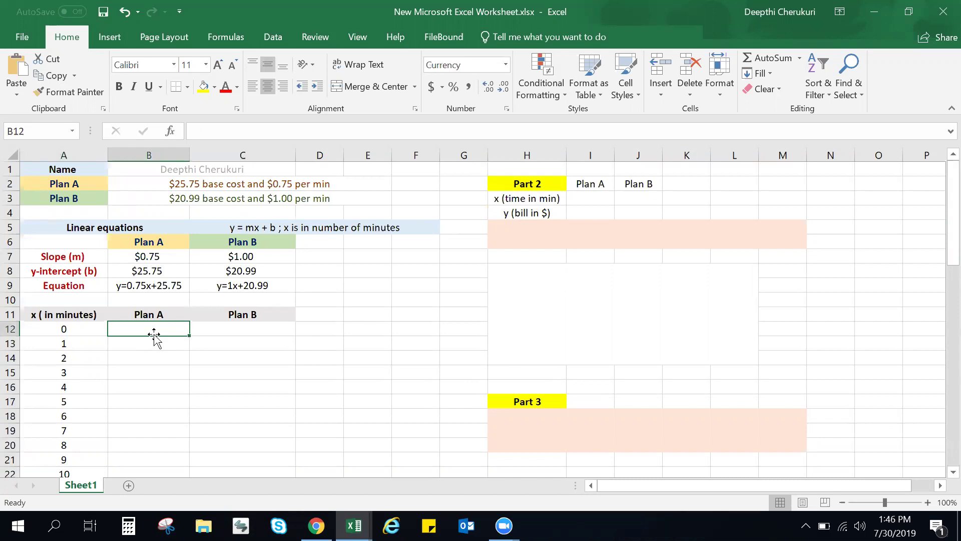
Build =B7*A12+B8 in B12 from the Plan A slope and intercept, giving $25.75
{"action": "left_click", "coordinate": [139, 271]}
{"action": "left_click", "coordinate": [163, 254]}
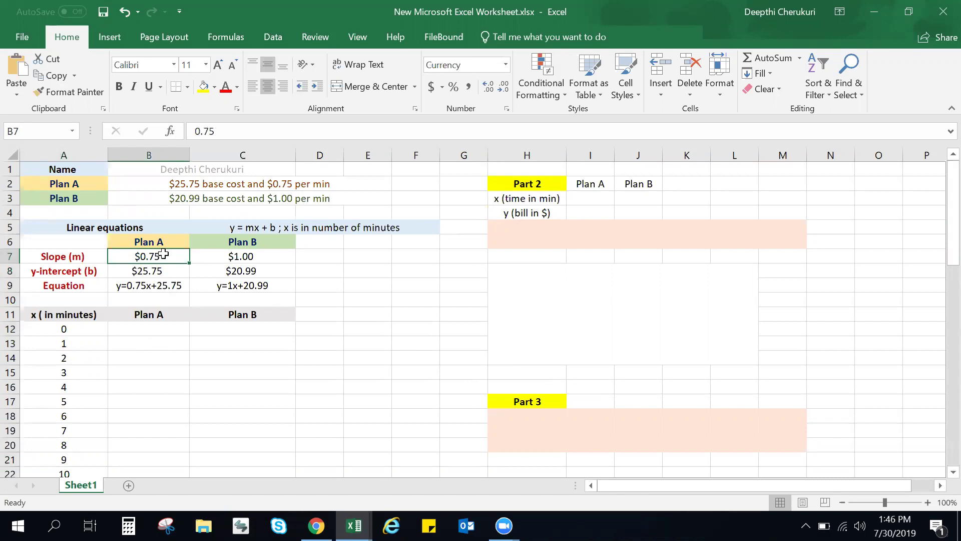
{"action": "left_click", "coordinate": [142, 334]}
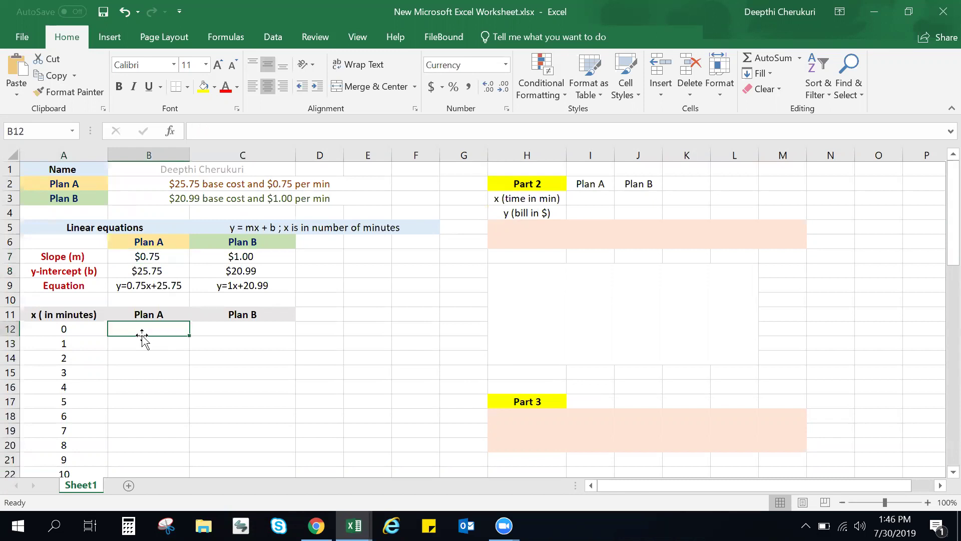
{"action": "type", "text": "="}
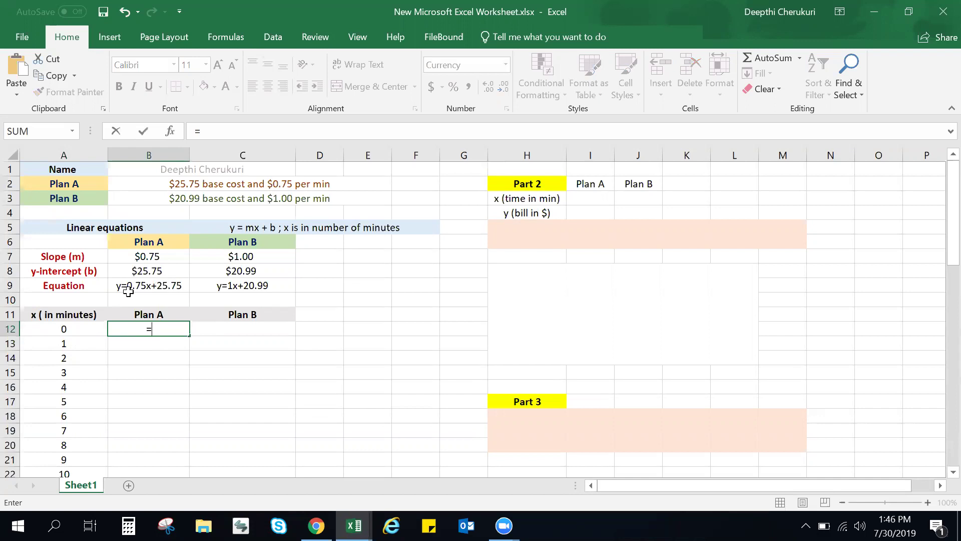
{"action": "left_click", "coordinate": [165, 255]}
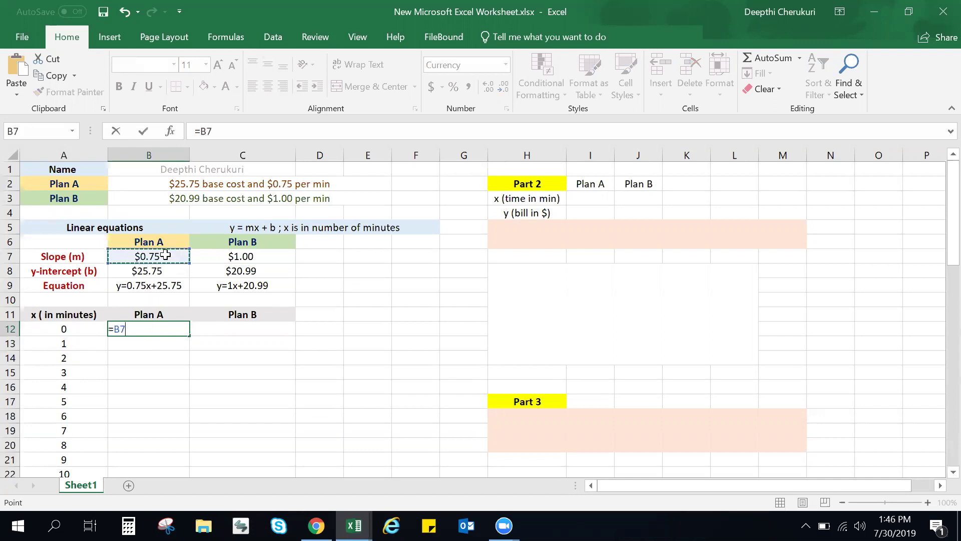
{"action": "type", "text": "*"}
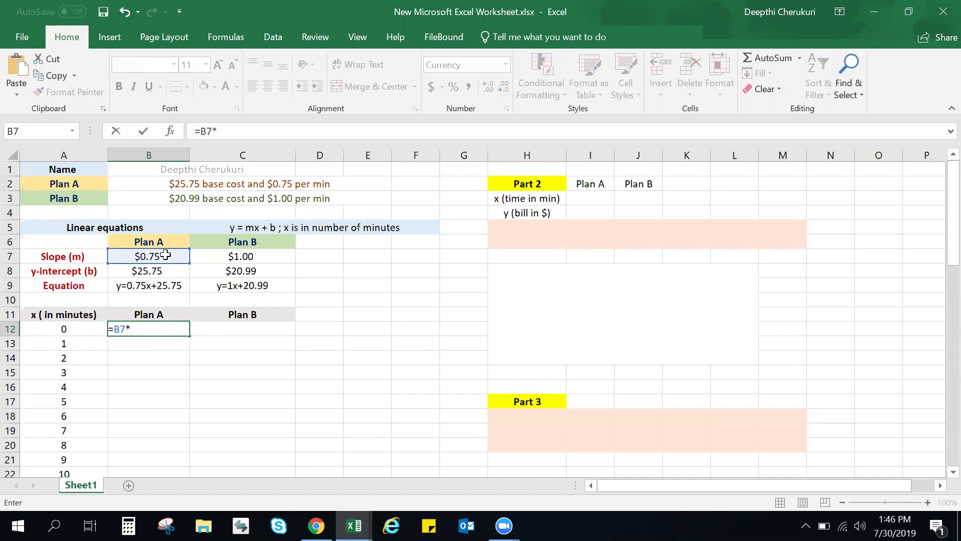
{"action": "left_click", "coordinate": [72, 328]}
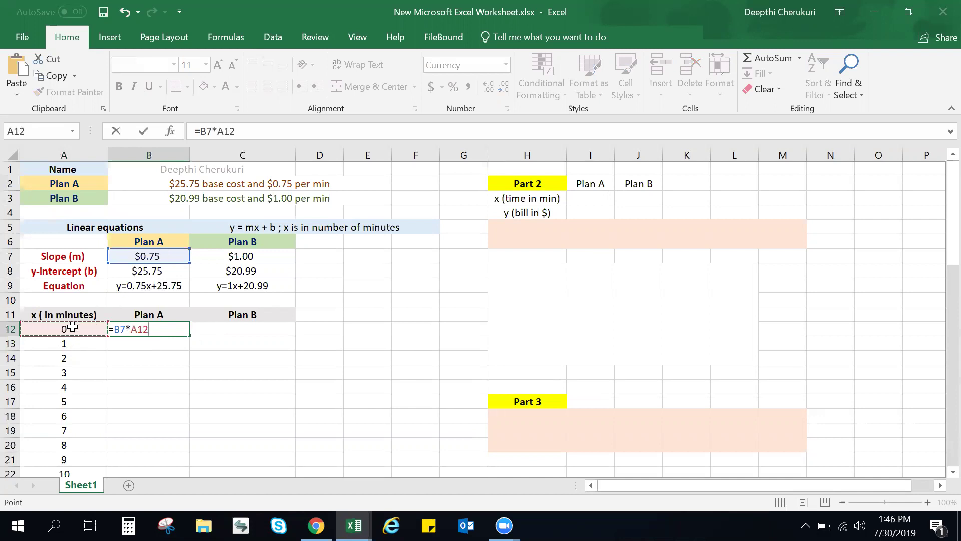
{"action": "type", "text": "+"}
{"action": "left_click", "coordinate": [146, 271]}
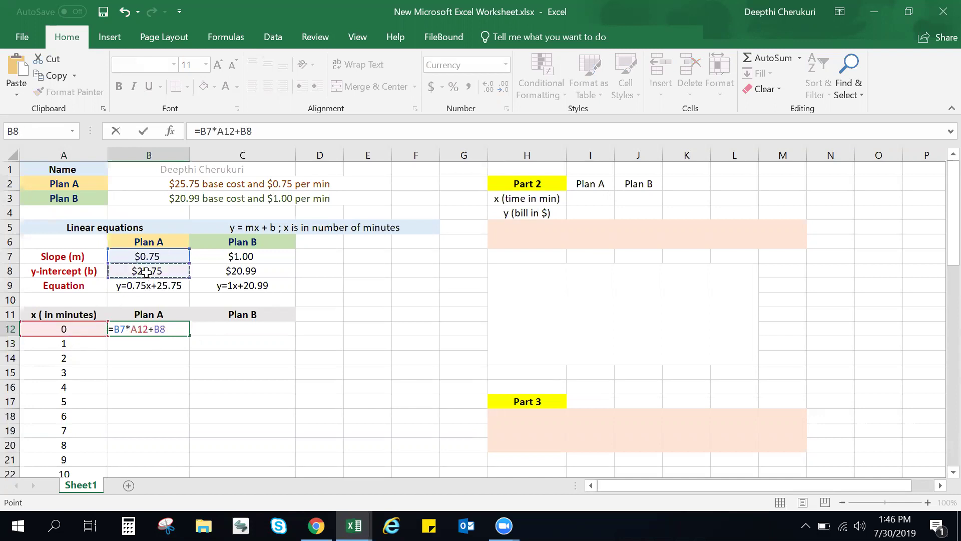
{"action": "key", "text": "Return"}
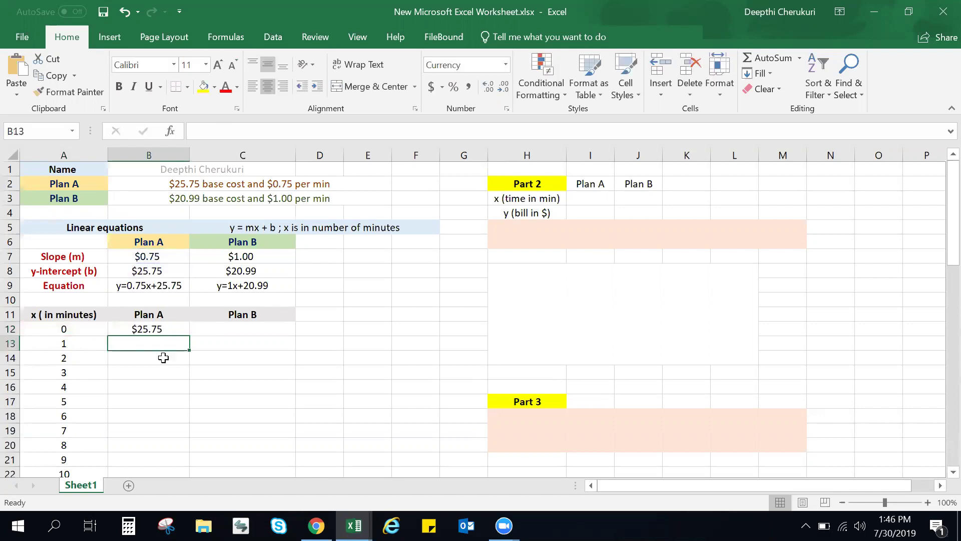
Enter =B7*A13+B8 in B13 for a $26.50 Plan A bill at 1 minute
{"action": "left_click", "coordinate": [163, 328]}
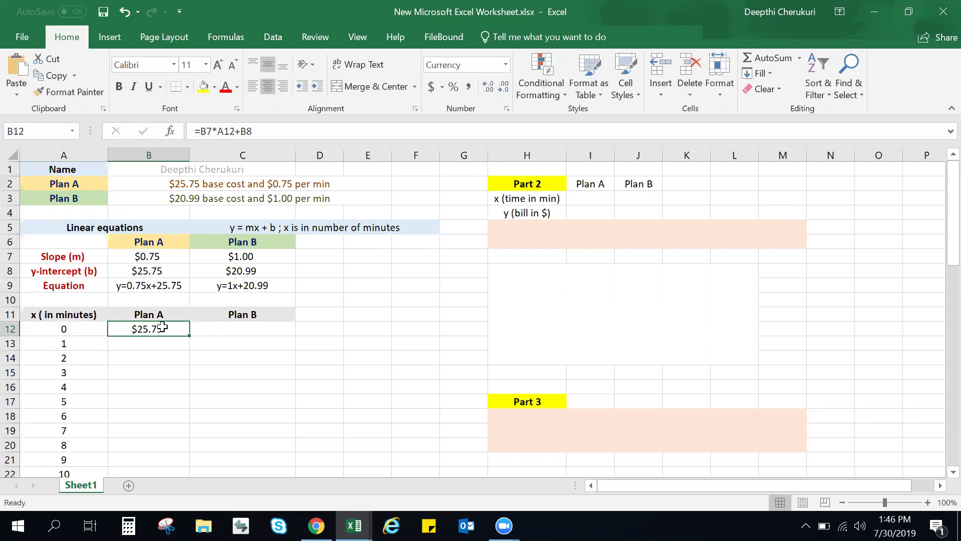
{"action": "left_click", "coordinate": [153, 346]}
{"action": "type", "text": "="}
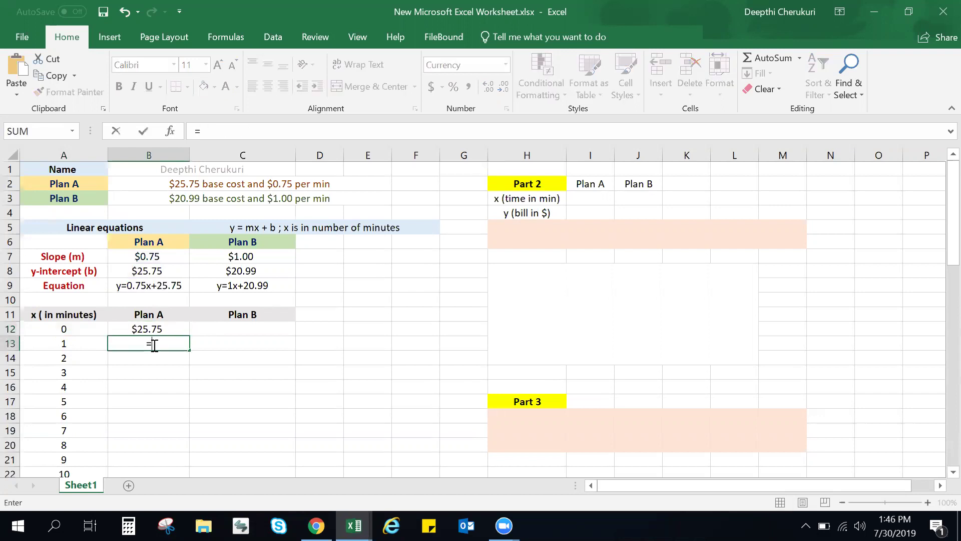
{"action": "left_click", "coordinate": [150, 254]}
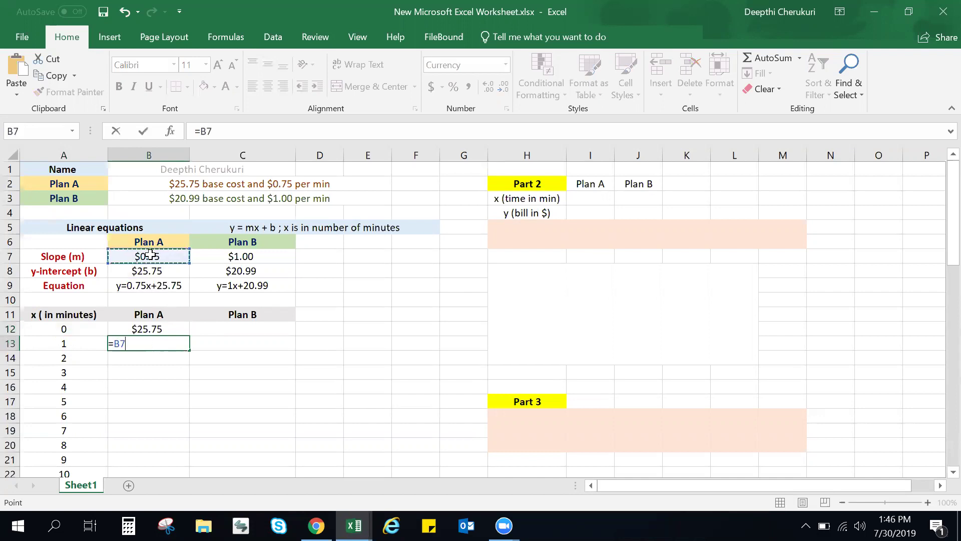
{"action": "type", "text": "*"}
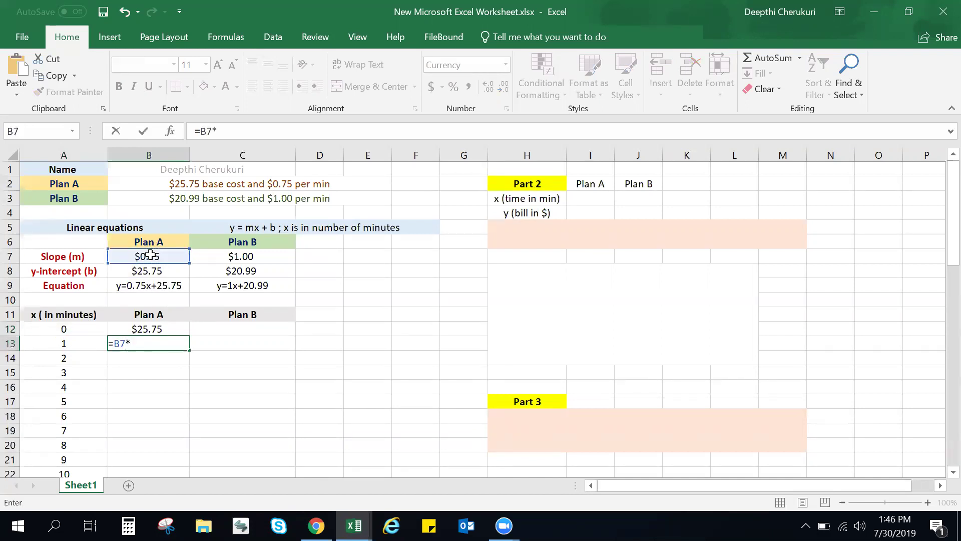
{"action": "left_click", "coordinate": [66, 345]}
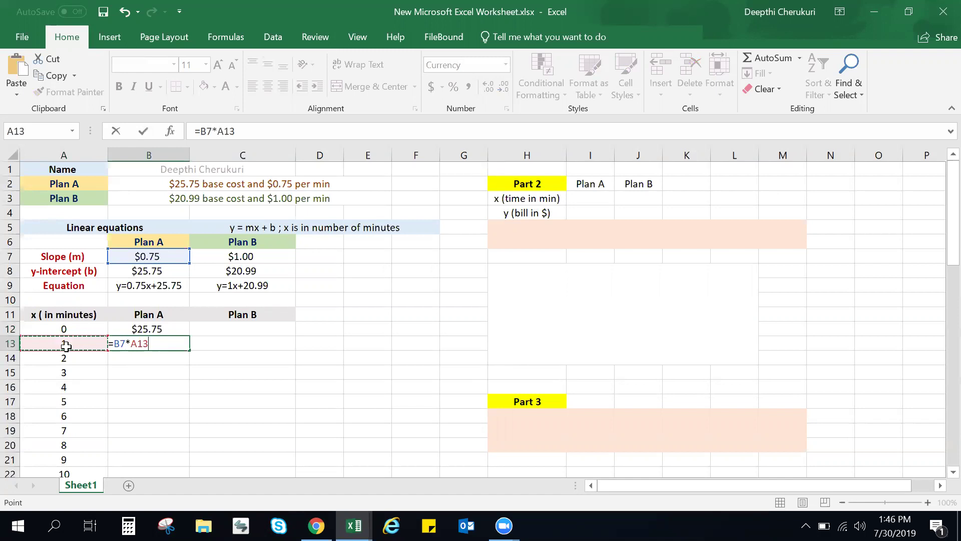
{"action": "type", "text": "+"}
{"action": "left_click", "coordinate": [154, 272]}
{"action": "key", "text": "Return"}
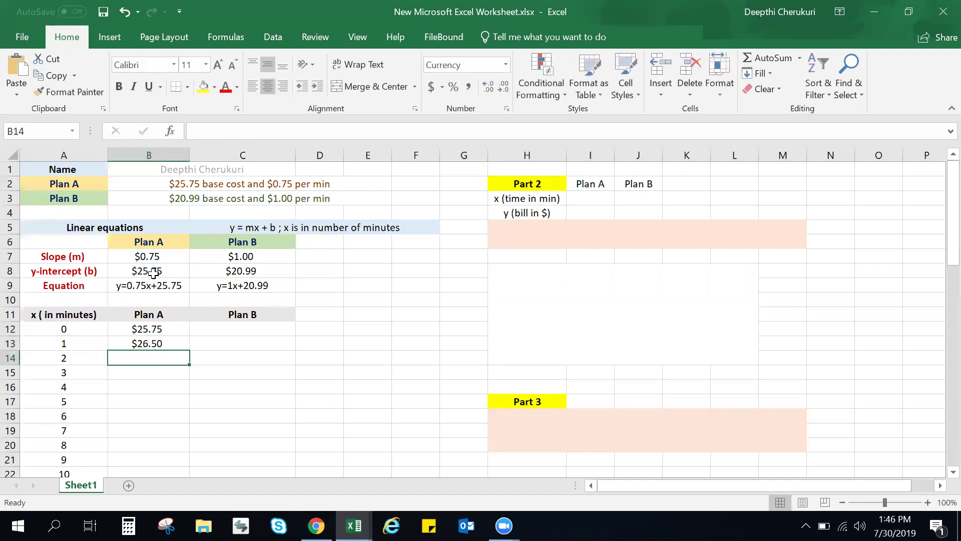
Enter =B7*A14+B8 in B14, giving $27.25 at 2 minutes
{"action": "left_click", "coordinate": [169, 345]}
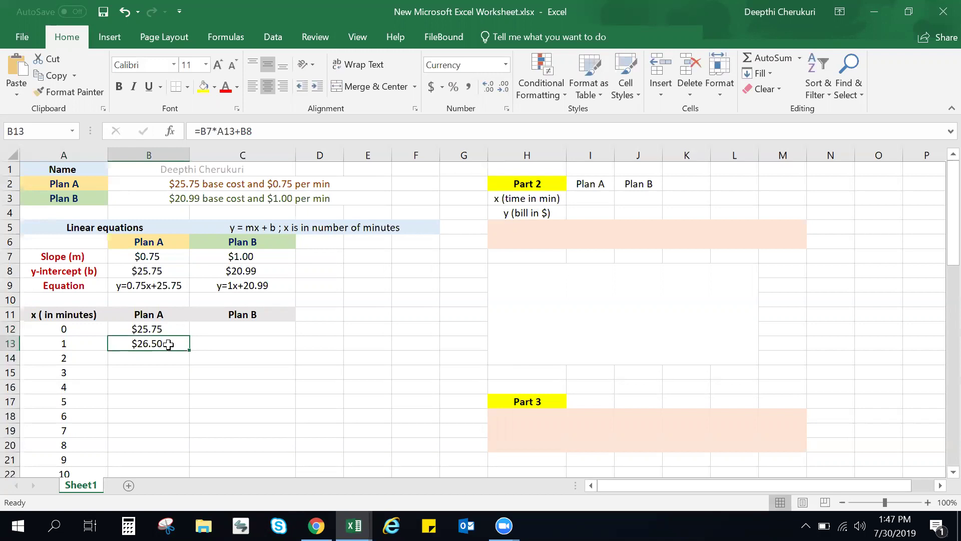
{"action": "left_click", "coordinate": [160, 355]}
{"action": "type", "text": "="}
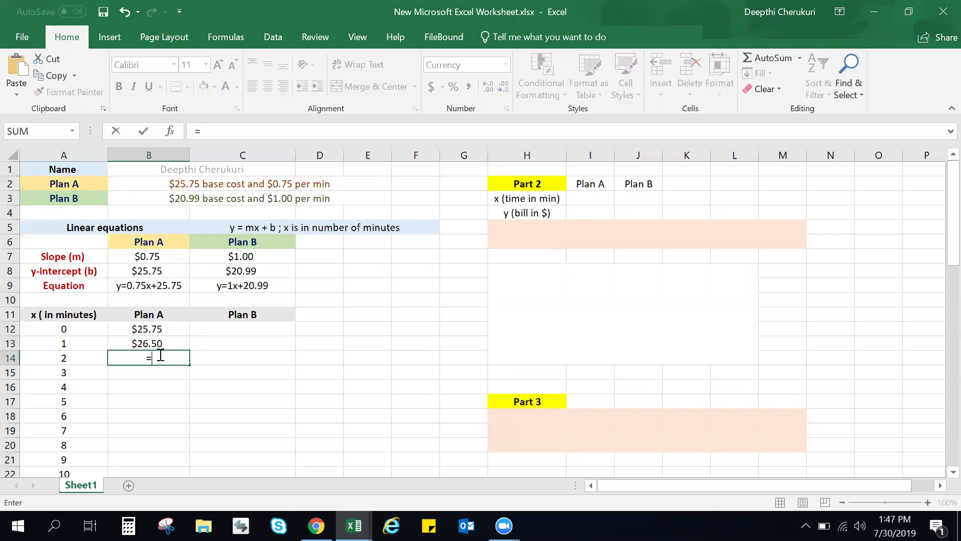
{"action": "left_click", "coordinate": [159, 256]}
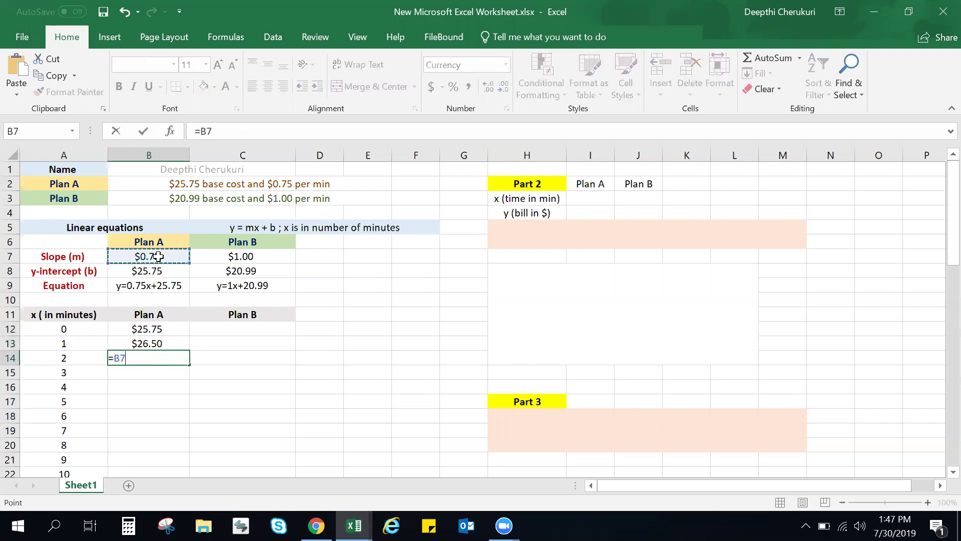
{"action": "type", "text": "*"}
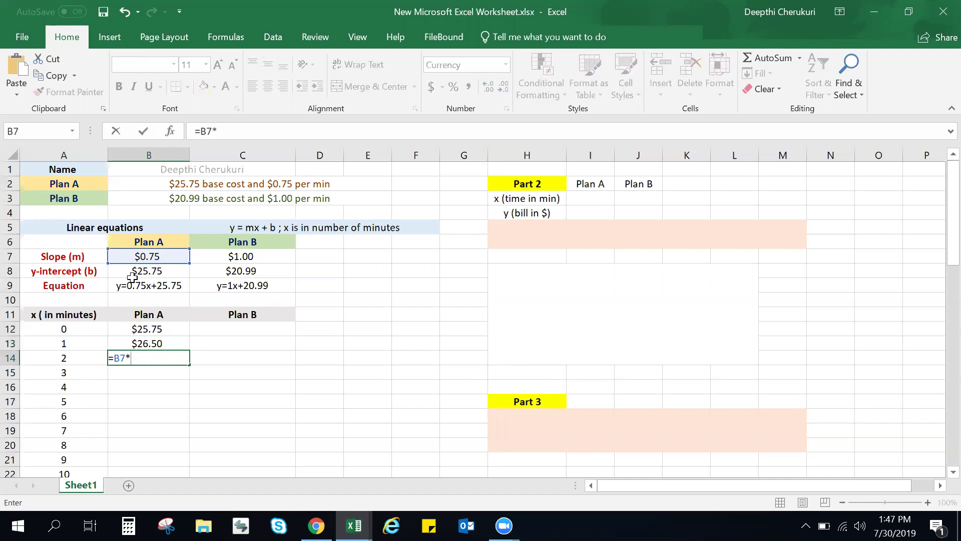
{"action": "left_click", "coordinate": [71, 360]}
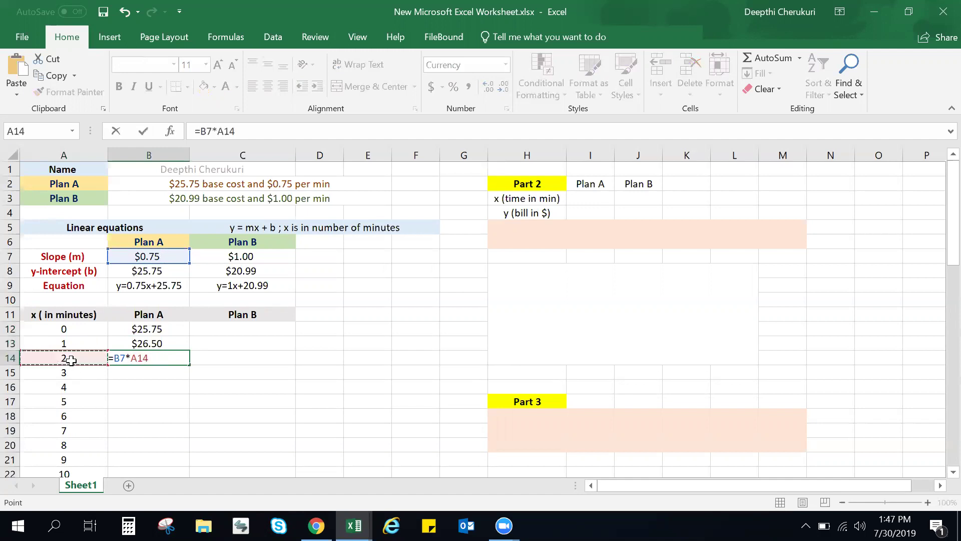
{"action": "type", "text": "+"}
{"action": "left_click", "coordinate": [153, 272]}
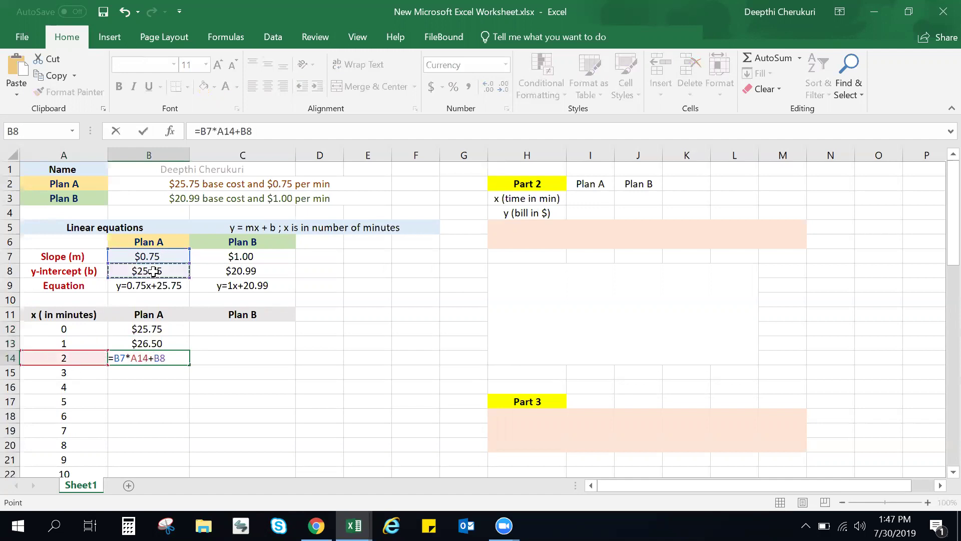
{"action": "key", "text": "Return"}
{"action": "left_click", "coordinate": [174, 356]}
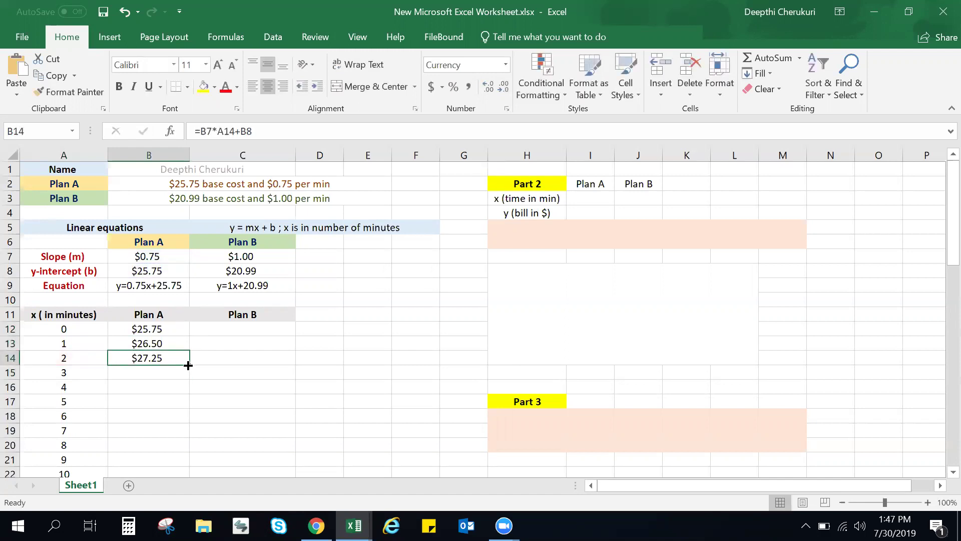
{"action": "left_click", "coordinate": [140, 372]}
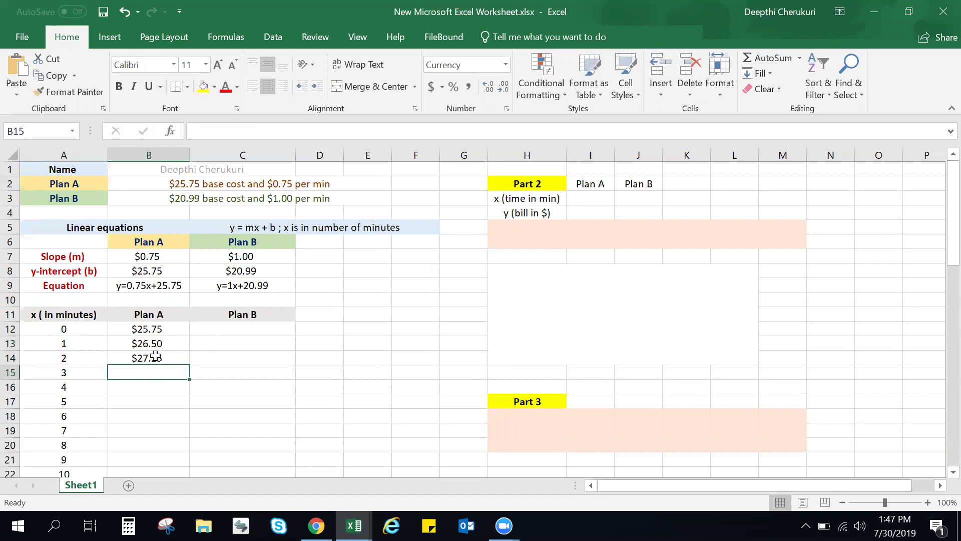
{"action": "left_click", "coordinate": [156, 357]}
{"action": "left_click", "coordinate": [157, 343]}
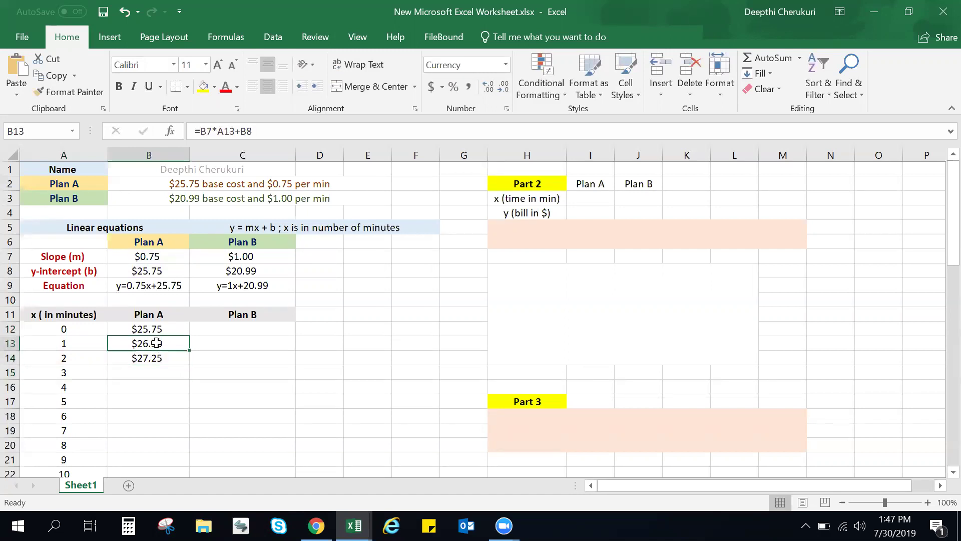
{"action": "left_click", "coordinate": [156, 330]}
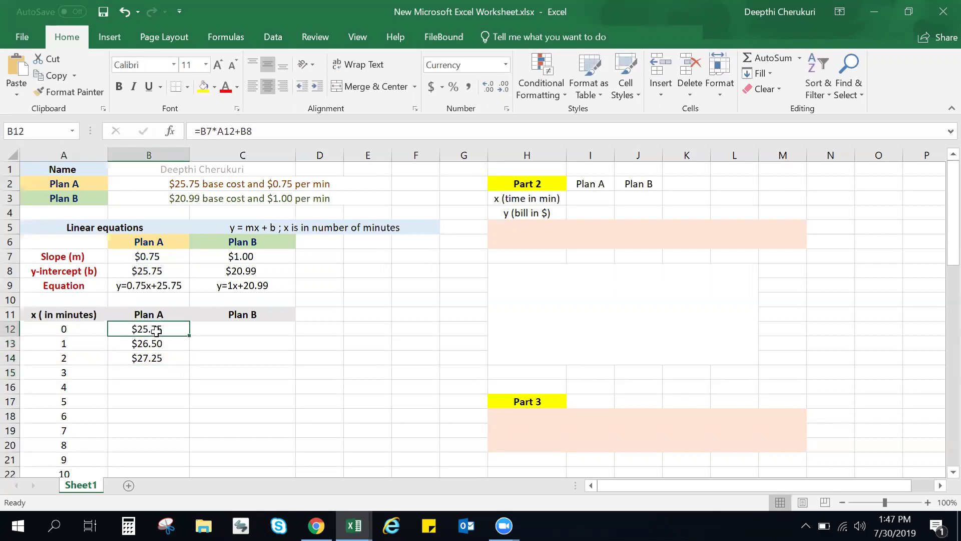
{"action": "left_click", "coordinate": [140, 376]}
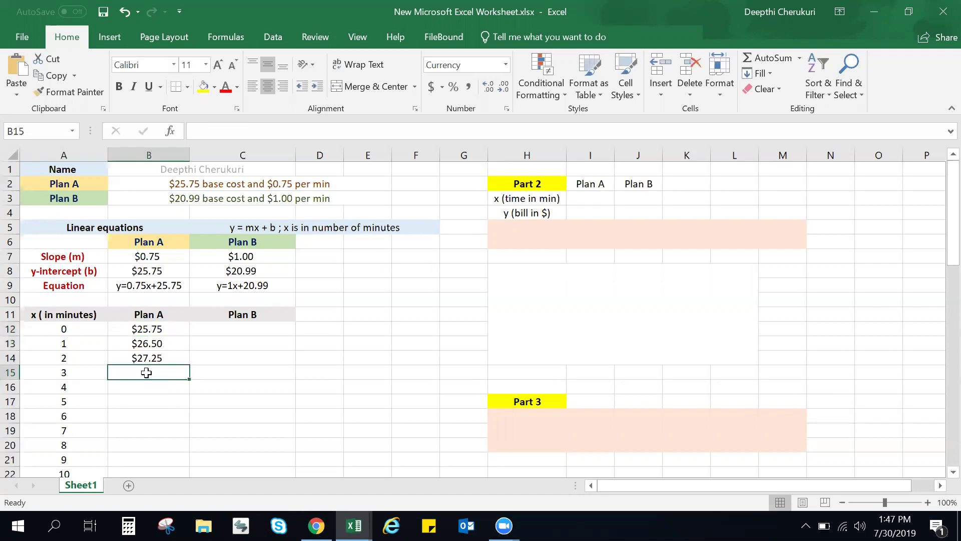
{"action": "scroll", "coordinate": [146, 372], "scroll_direction": "down", "scroll_amount": 15}
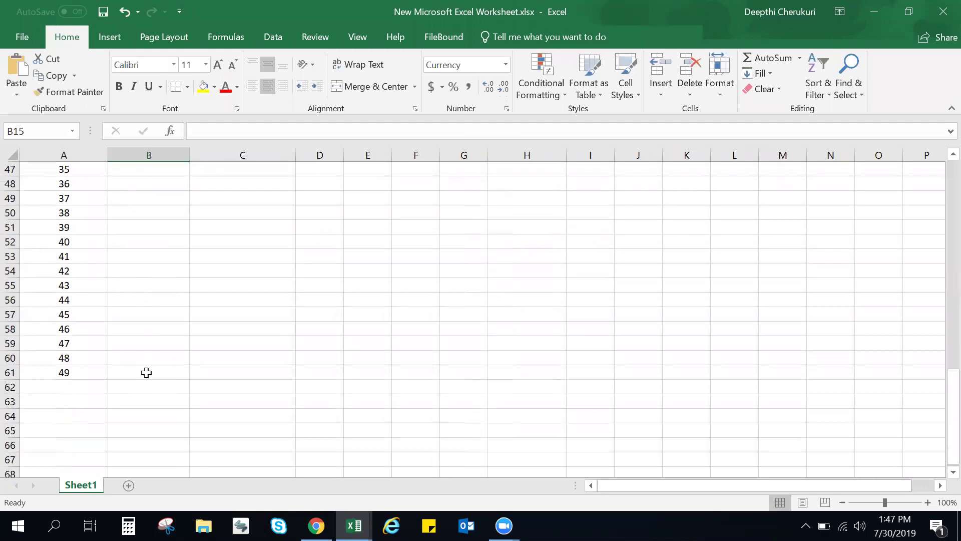
{"action": "scroll", "coordinate": [146, 372], "scroll_direction": "up", "scroll_amount": 15}
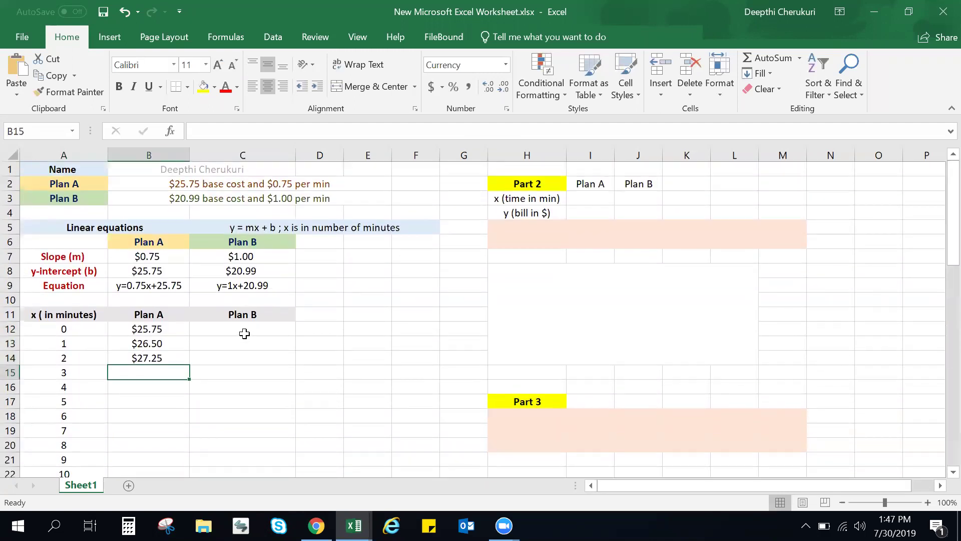
{"action": "left_click", "coordinate": [245, 331]}
{"action": "scroll", "coordinate": [233, 359], "scroll_direction": "down", "scroll_amount": 13}
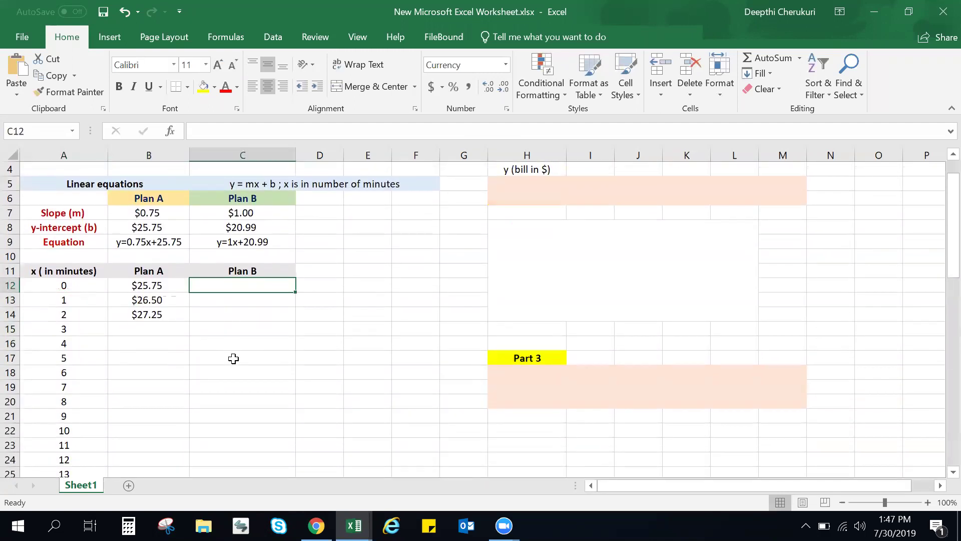
{"action": "scroll", "coordinate": [233, 359], "scroll_direction": "down", "scroll_amount": 3}
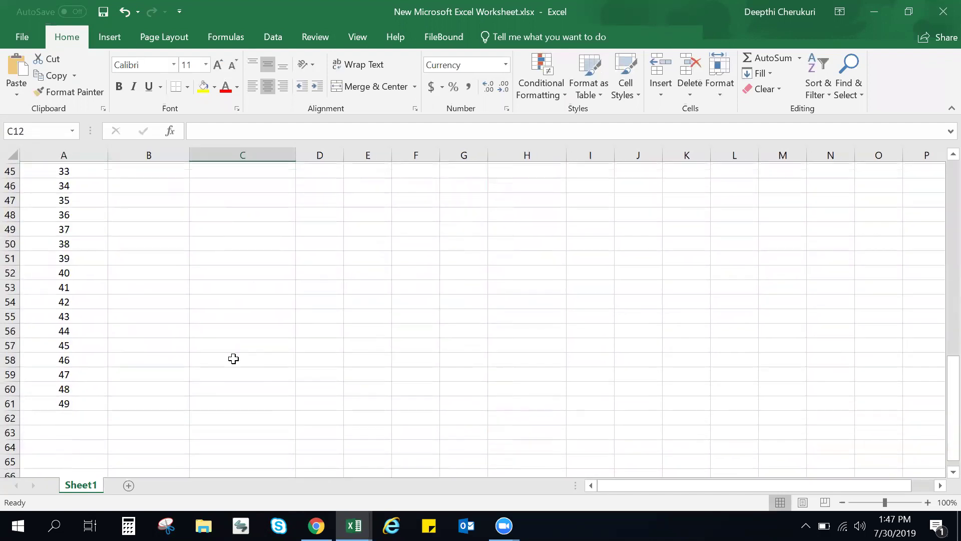
{"action": "scroll", "coordinate": [232, 358], "scroll_direction": "up", "scroll_amount": 16}
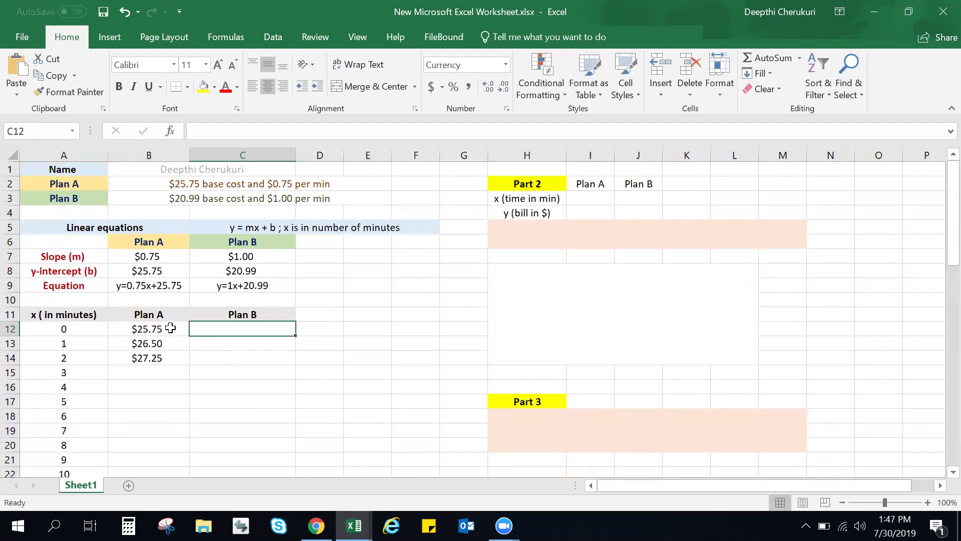
{"action": "double_click", "coordinate": [150, 330]}
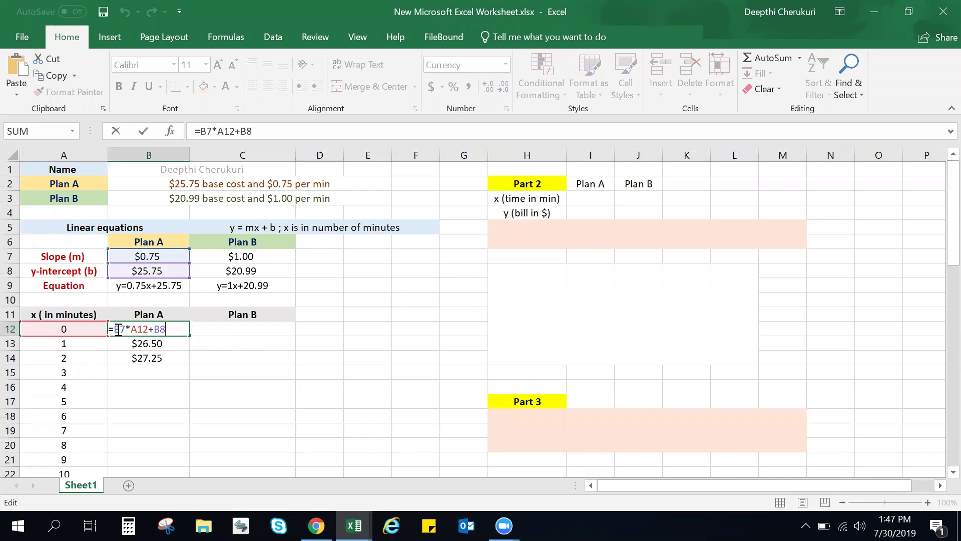
{"action": "left_click", "coordinate": [137, 384]}
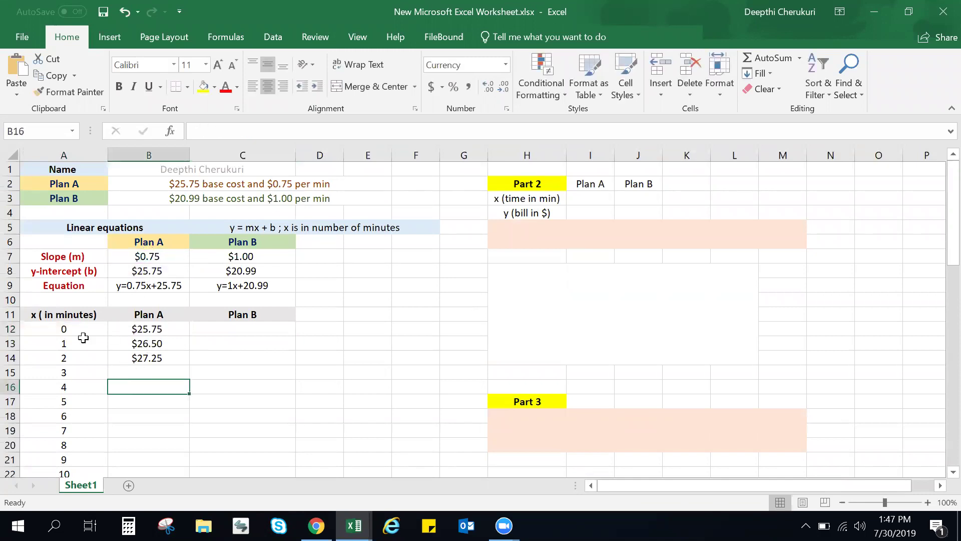
{"action": "left_click", "coordinate": [151, 329]}
{"action": "double_click", "coordinate": [151, 329]}
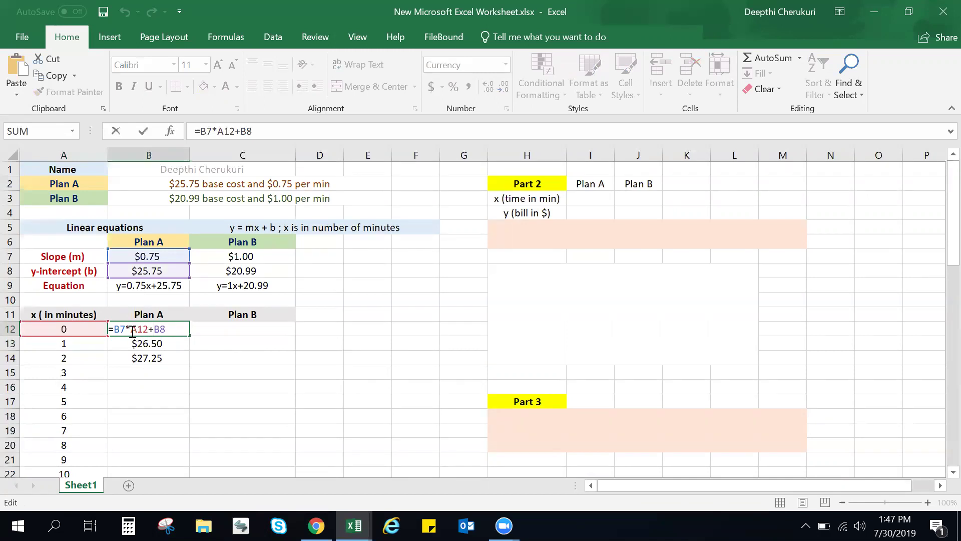
{"action": "key", "text": "Escape"}
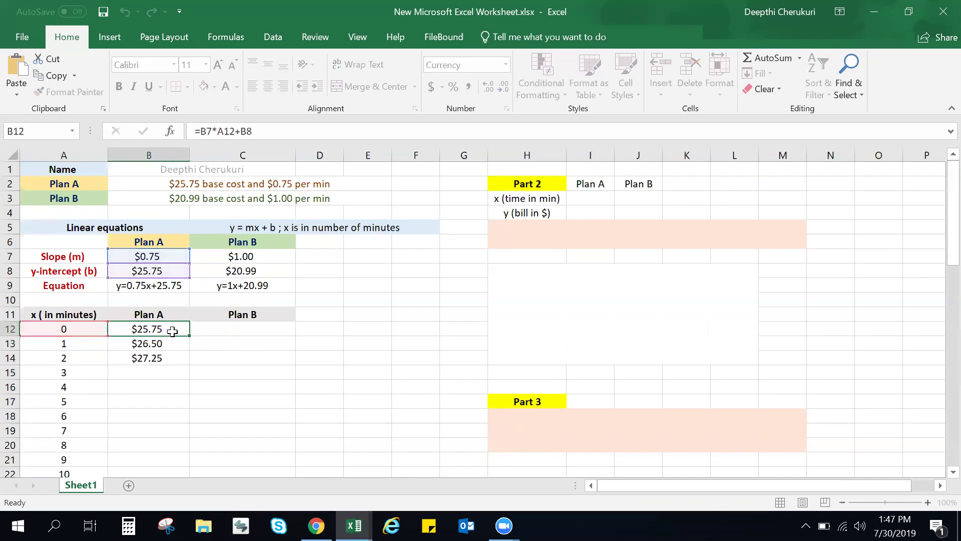
{"action": "double_click", "coordinate": [164, 345]}
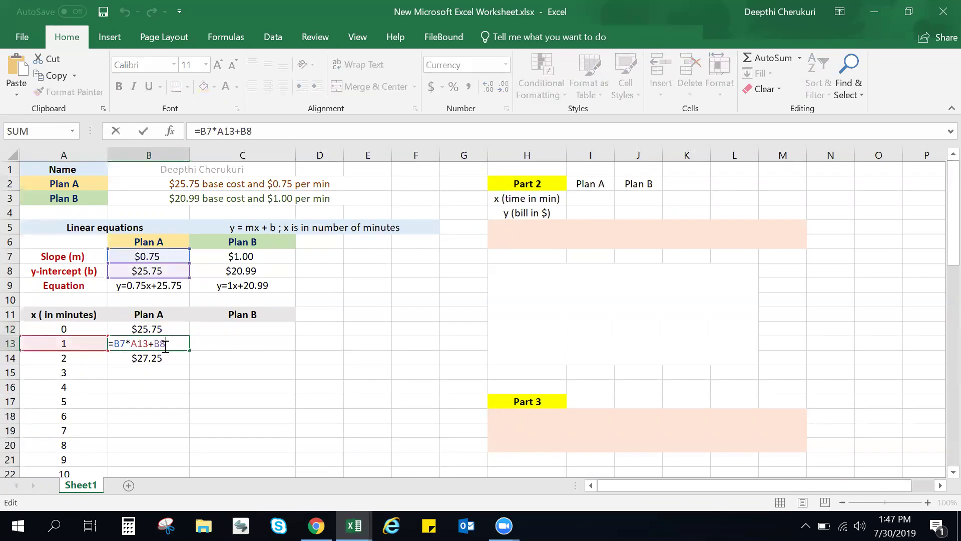
{"action": "key", "text": "Escape"}
{"action": "double_click", "coordinate": [149, 359]}
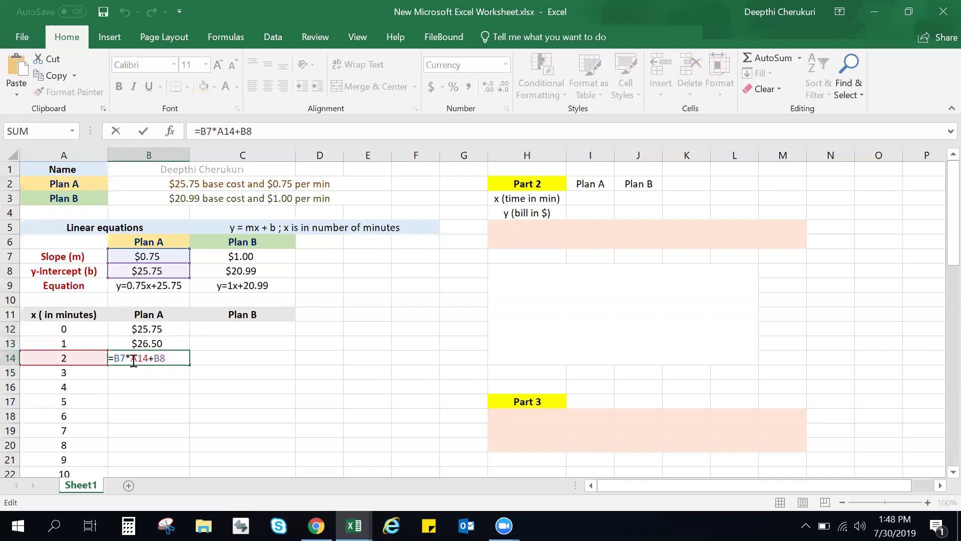
Add $ signs to B12's B7 and B8 references, making =$B$7*A12+$B$8
{"action": "left_click", "coordinate": [116, 130]}
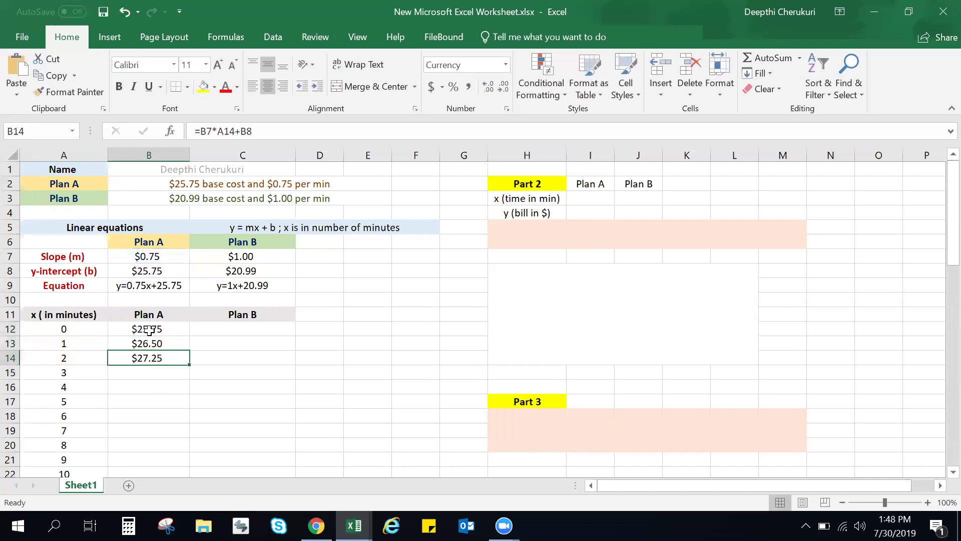
{"action": "double_click", "coordinate": [150, 329]}
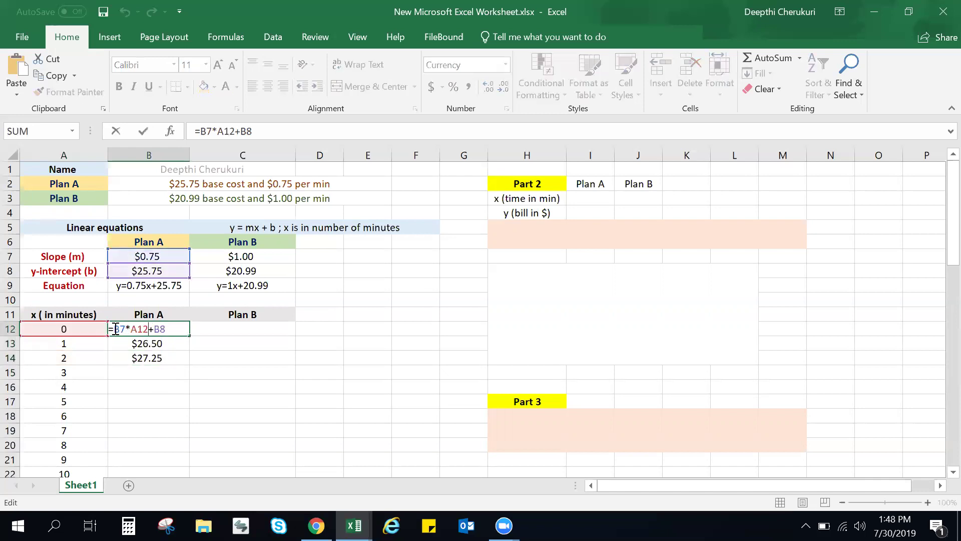
{"action": "type", "text": "$"}
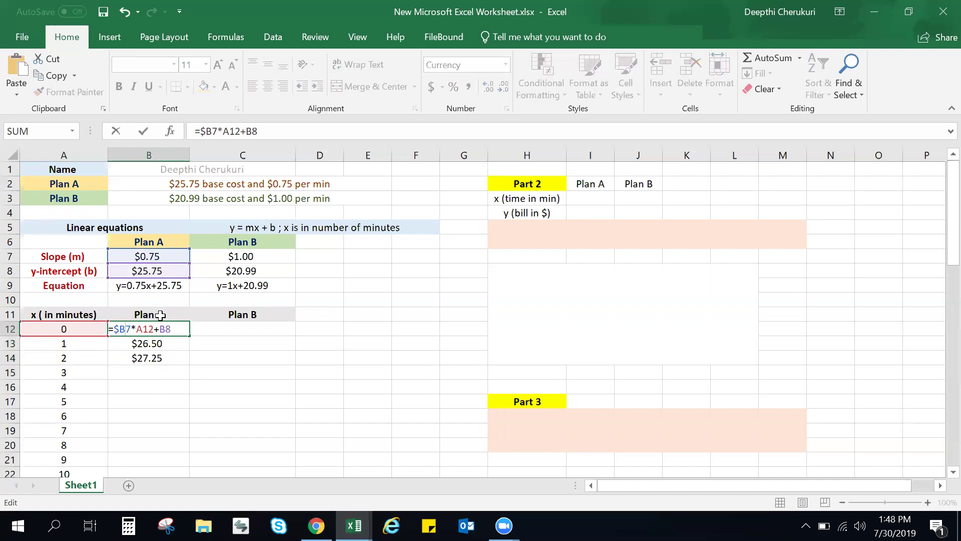
{"action": "type", "text": "$"}
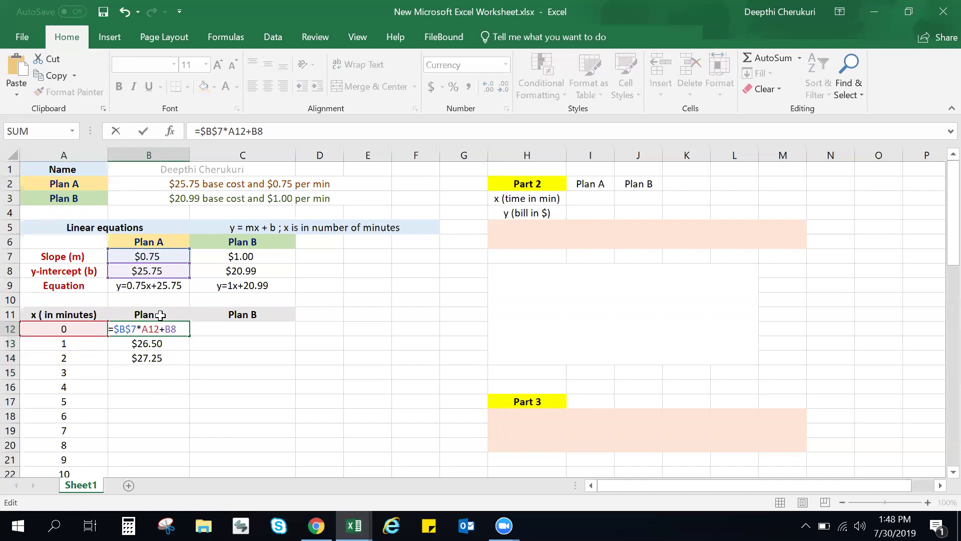
{"action": "type", "text": "$B"}
{"action": "type", "text": "$B$"}
{"action": "key", "text": "Return"}
{"action": "left_click", "coordinate": [173, 329]}
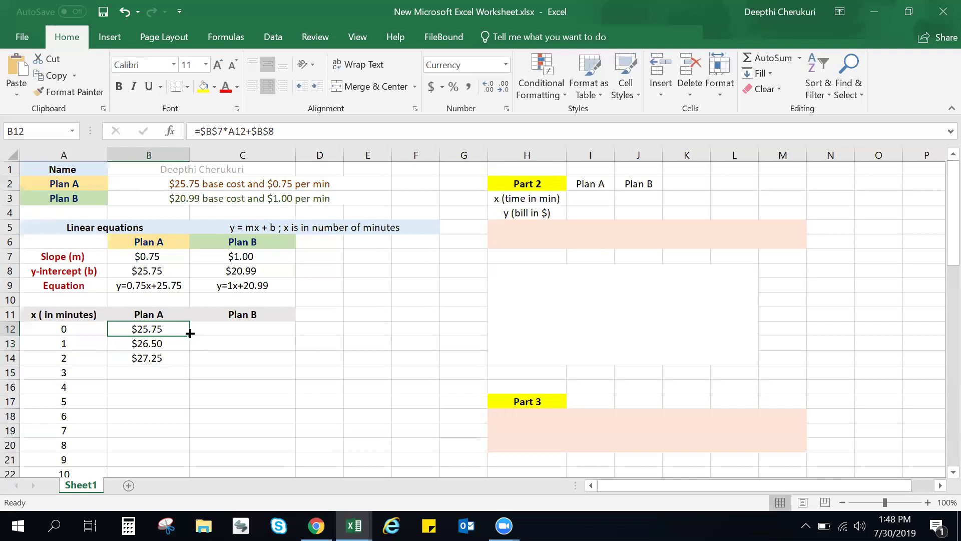
{"action": "left_click_drag", "start_coordinate": [189, 337], "coordinate": [177, 430]}
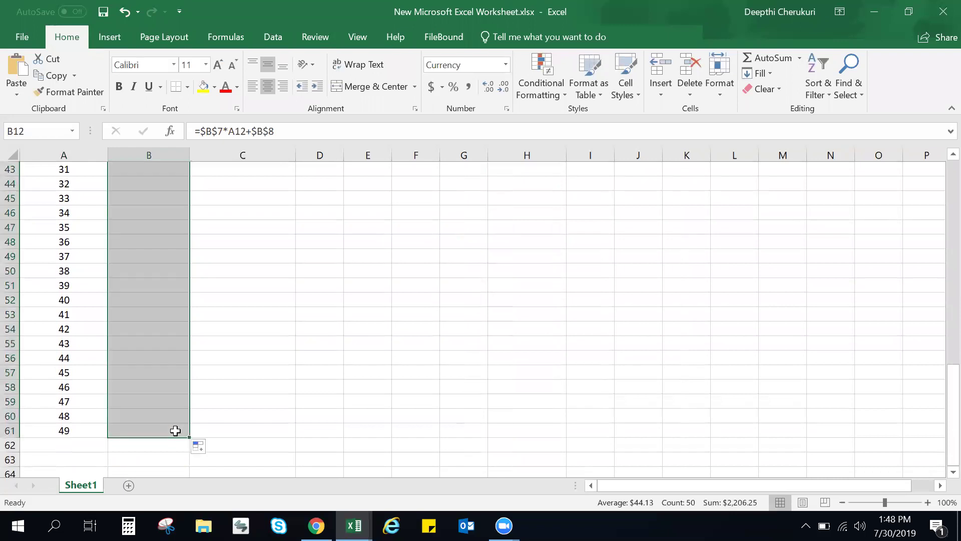
{"action": "scroll", "coordinate": [249, 343], "scroll_direction": "up", "scroll_amount": 13}
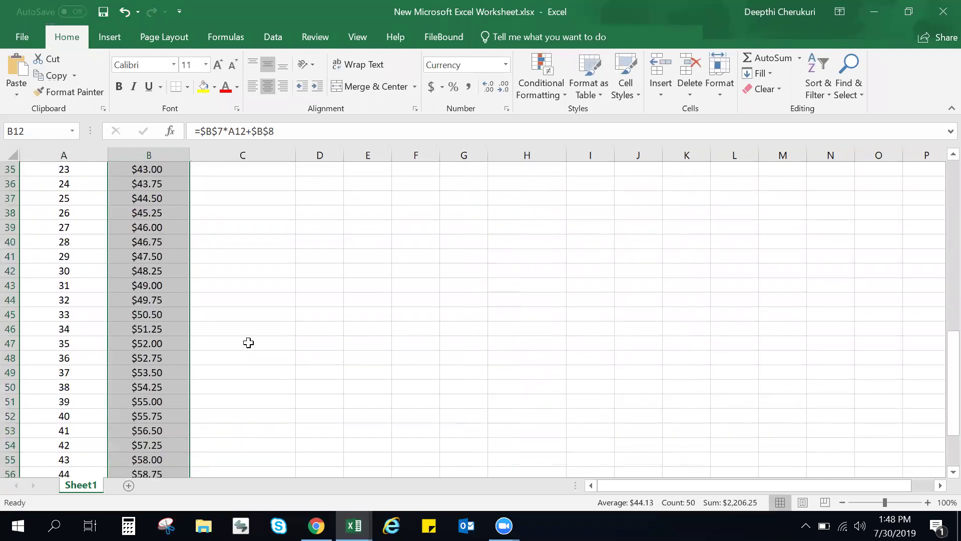
{"action": "left_click", "coordinate": [156, 311]}
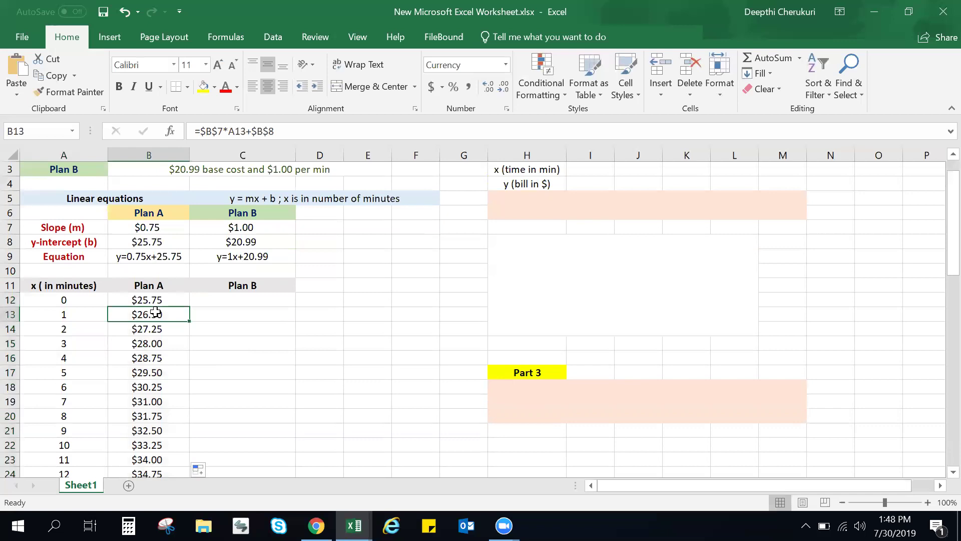
{"action": "double_click", "coordinate": [156, 311]}
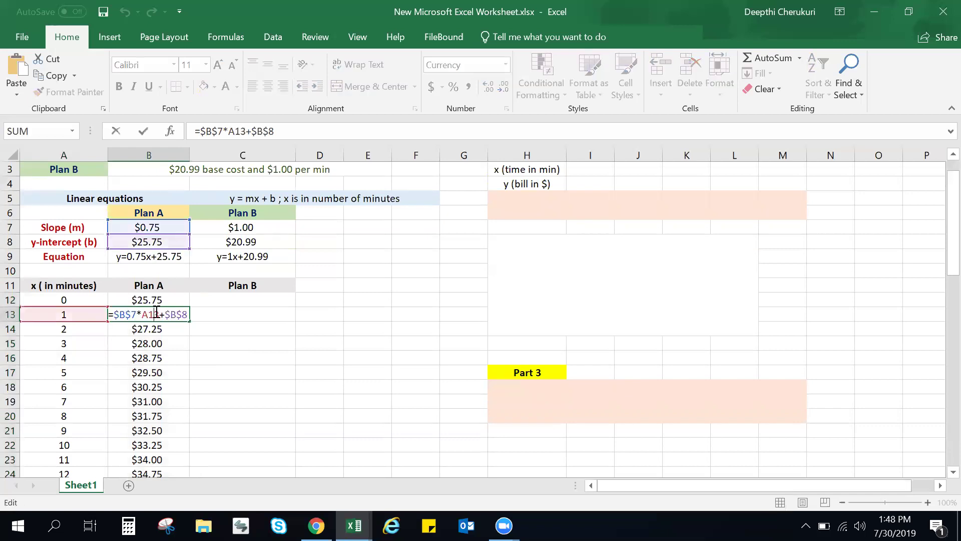
{"action": "key", "text": "Escape"}
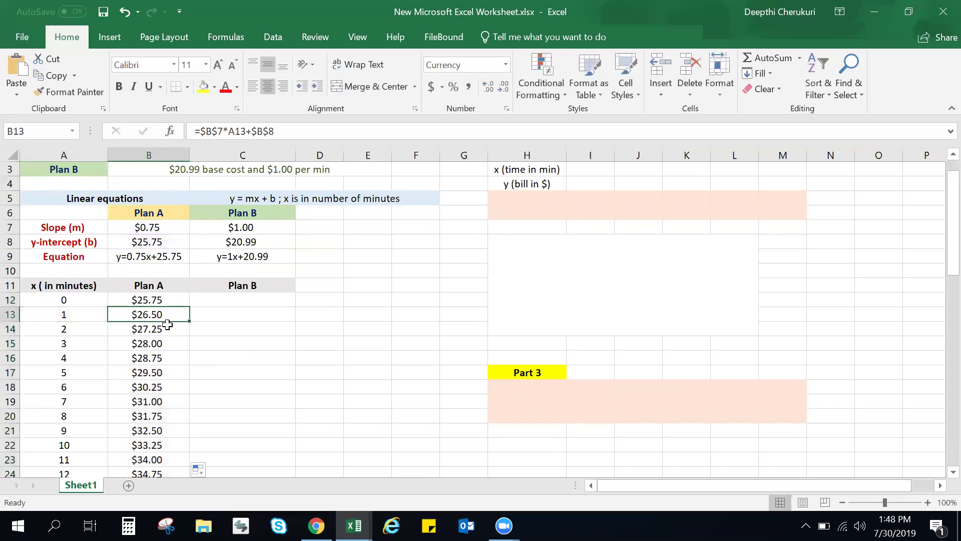
{"action": "double_click", "coordinate": [183, 329]}
{"action": "key", "text": "Escape"}
{"action": "left_click", "coordinate": [159, 342]}
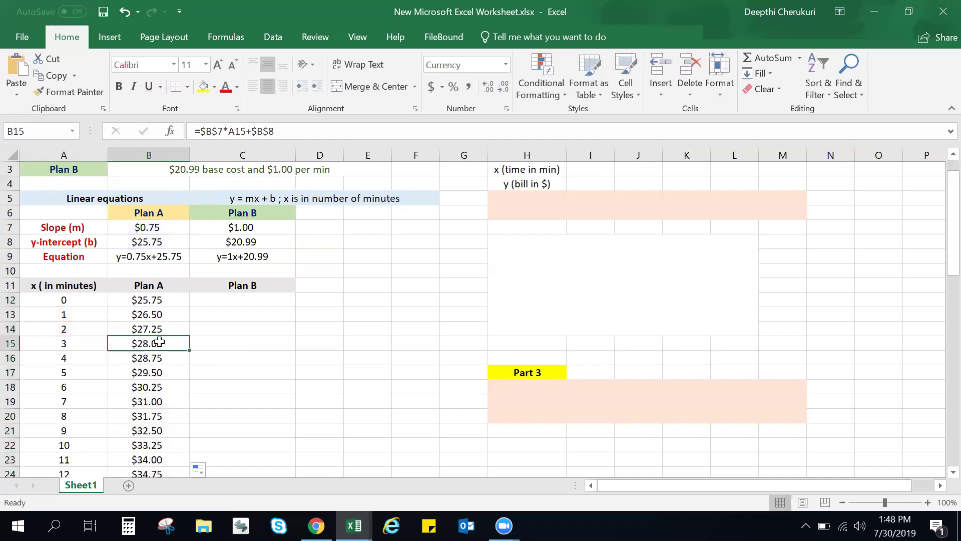
{"action": "double_click", "coordinate": [158, 342]}
{"action": "left_click", "coordinate": [169, 358]}
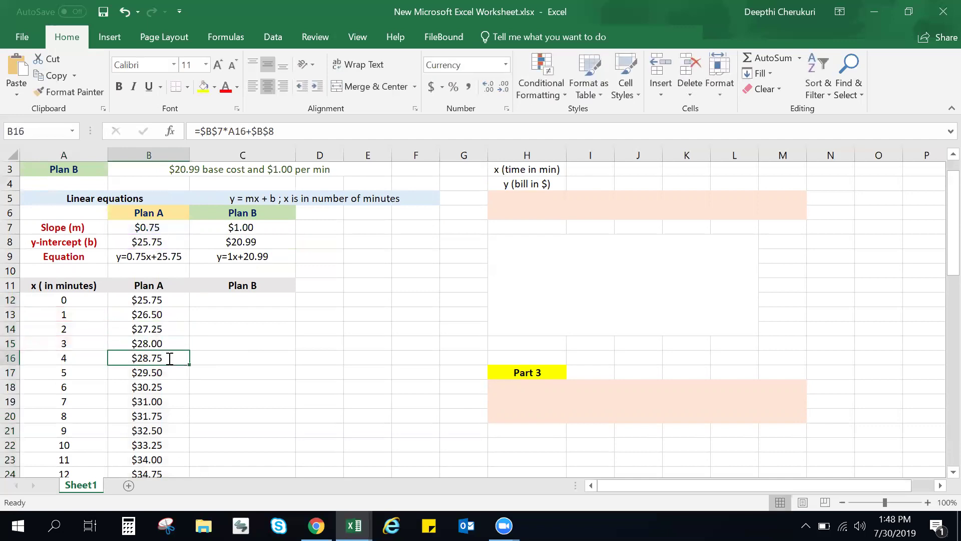
{"action": "double_click", "coordinate": [170, 358]}
{"action": "left_click", "coordinate": [157, 373]}
{"action": "double_click", "coordinate": [160, 373]}
{"action": "key", "text": "Escape"}
{"action": "left_click", "coordinate": [159, 387]}
{"action": "double_click", "coordinate": [159, 387]}
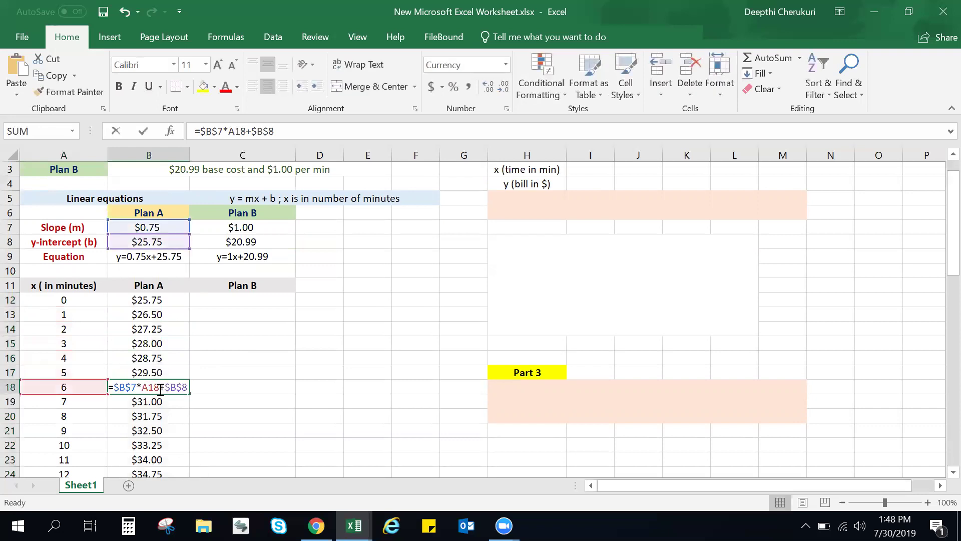
{"action": "key", "text": "Escape"}
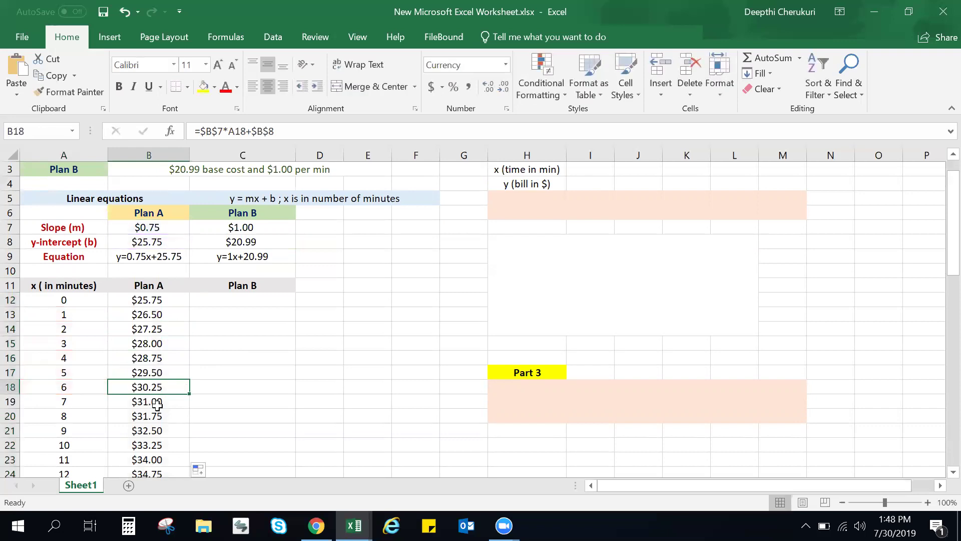
{"action": "left_click", "coordinate": [157, 402]}
{"action": "double_click", "coordinate": [158, 404]}
{"action": "key", "text": "Escape"}
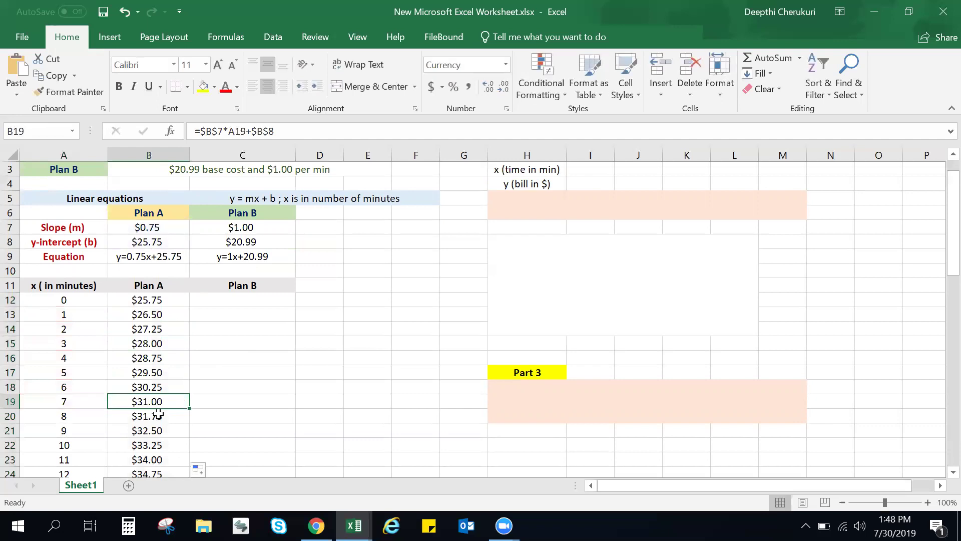
{"action": "left_click", "coordinate": [159, 416]}
{"action": "double_click", "coordinate": [160, 416]}
{"action": "key", "text": "Escape"}
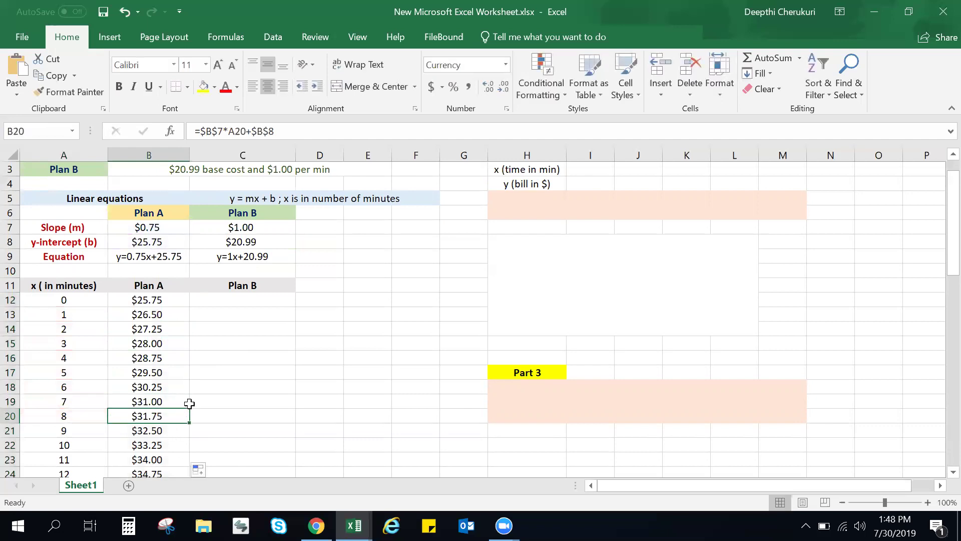
Build the Plan B formula =C7*A12+C8 in cell C12
{"action": "left_click", "coordinate": [236, 300]}
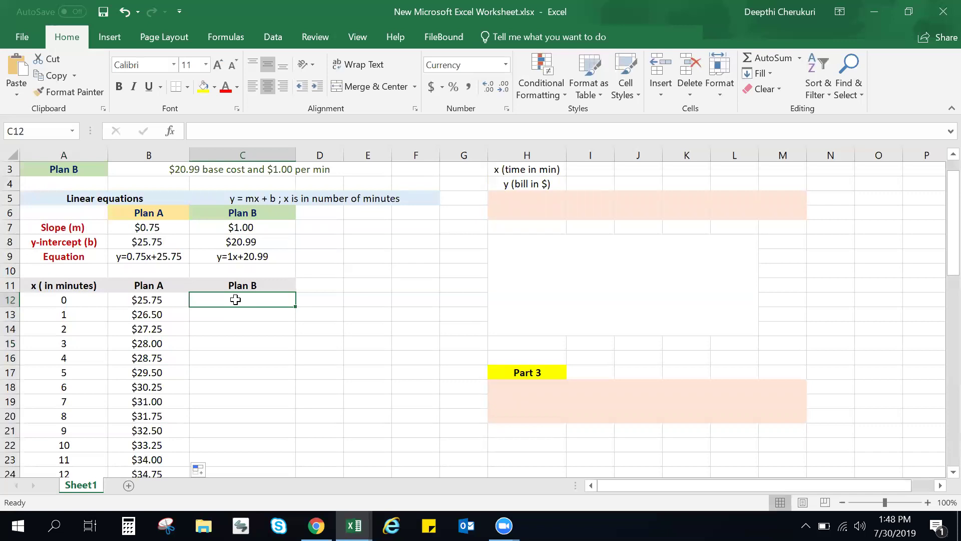
{"action": "type", "text": "="}
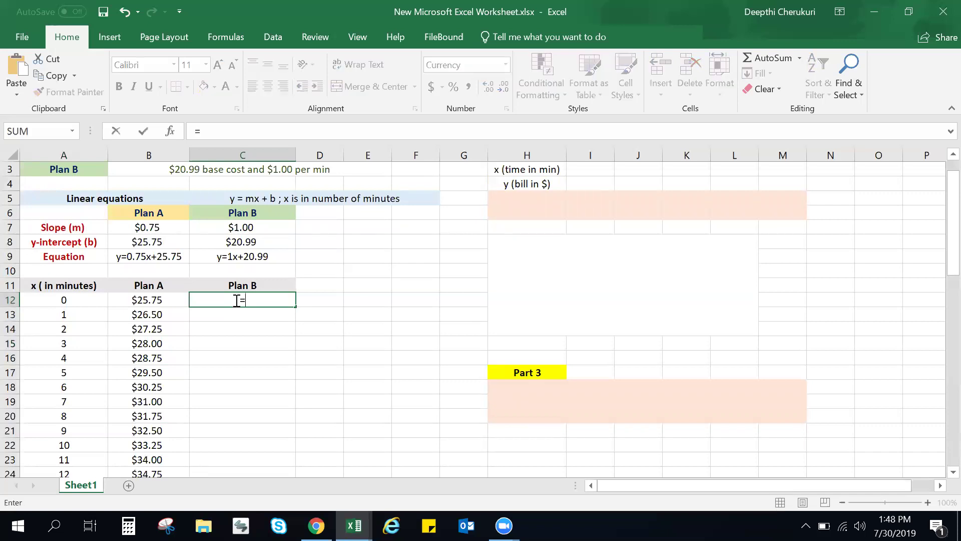
{"action": "left_click", "coordinate": [228, 227]}
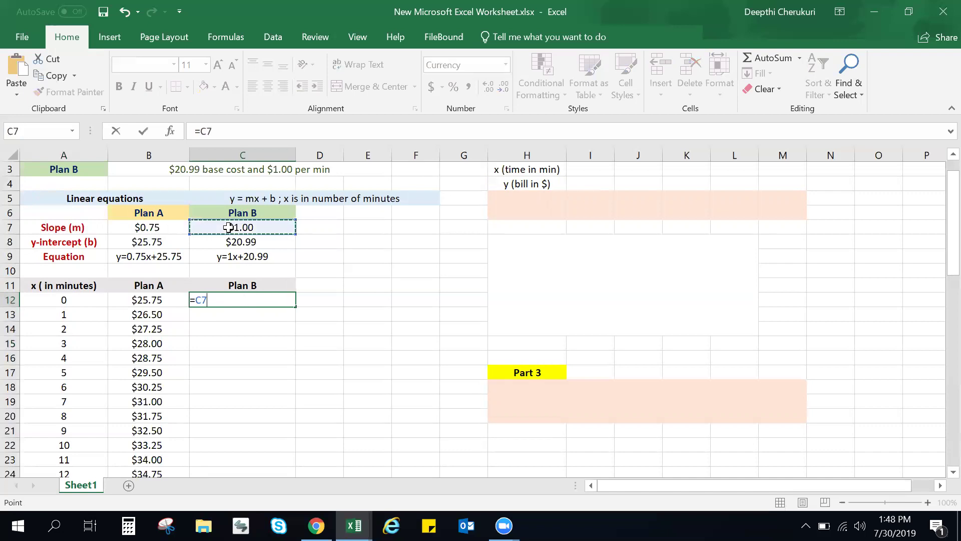
{"action": "type", "text": "*"}
{"action": "left_click", "coordinate": [84, 300]}
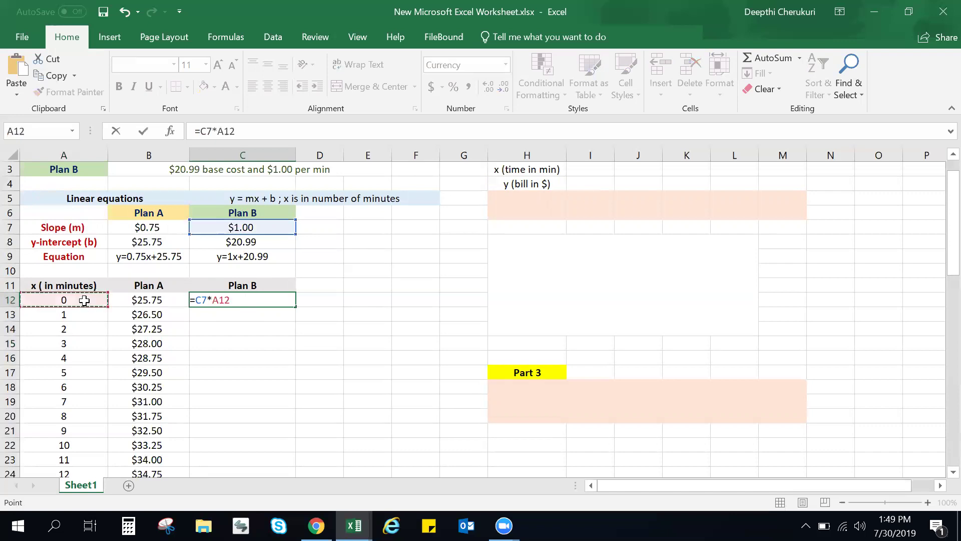
{"action": "type", "text": "+"}
{"action": "left_click", "coordinate": [246, 243]}
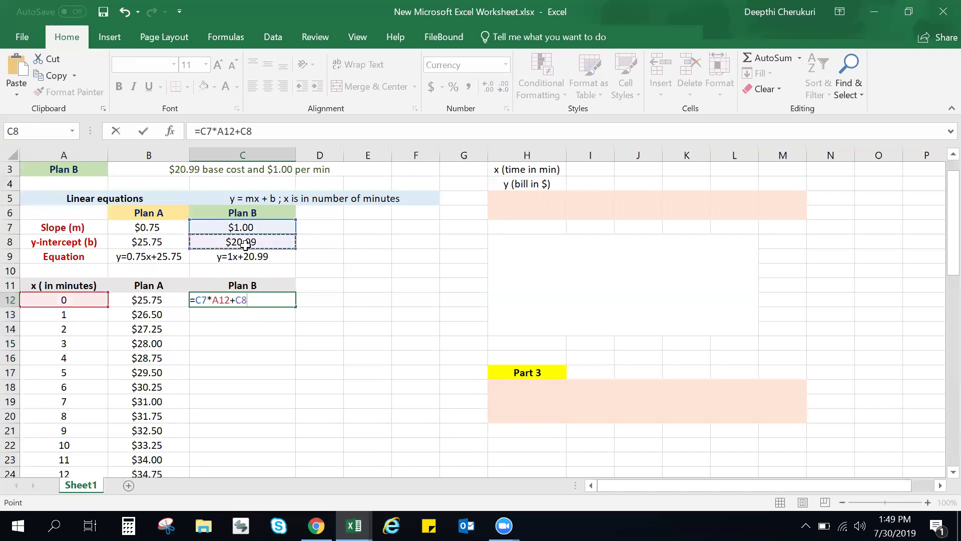
Add $ signs to lock C7 and C8, giving =$C$7*A12+$C$8 and $20.99
{"action": "left_click", "coordinate": [195, 301]}
{"action": "type", "text": "$"}
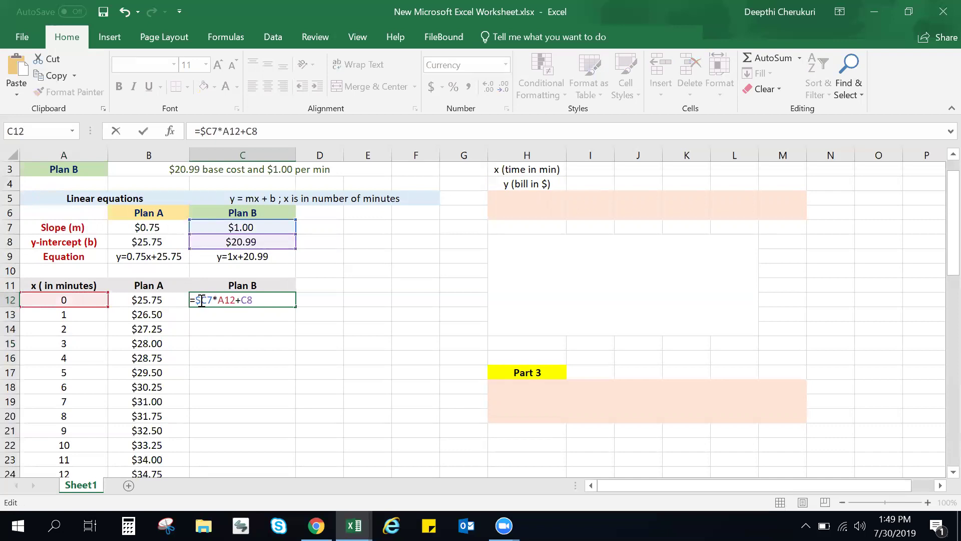
{"action": "left_click", "coordinate": [202, 301]}
{"action": "type", "text": "$"}
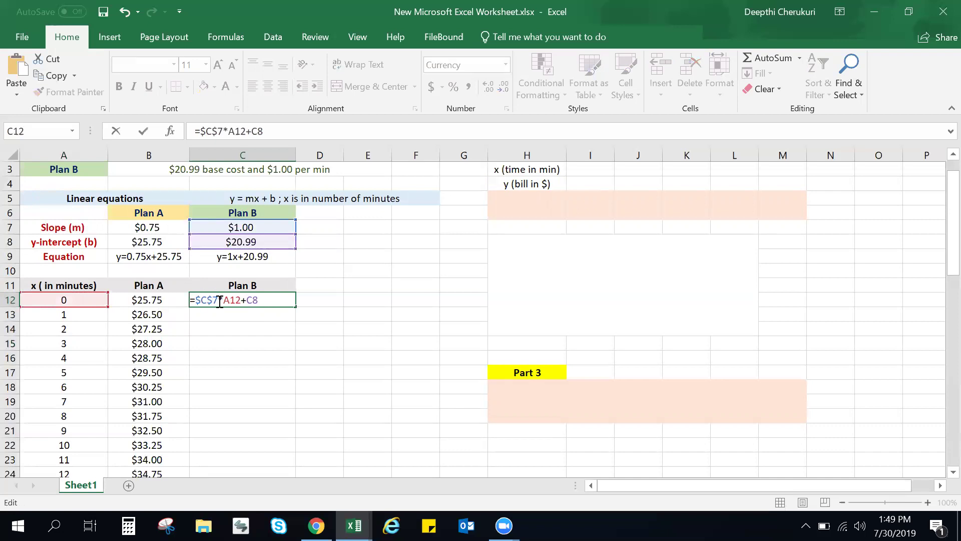
{"action": "left_click", "coordinate": [255, 299]}
{"action": "type", "text": "$"}
{"action": "left_click", "coordinate": [258, 300]}
{"action": "type", "text": "$C$"}
{"action": "key", "text": "Return"}
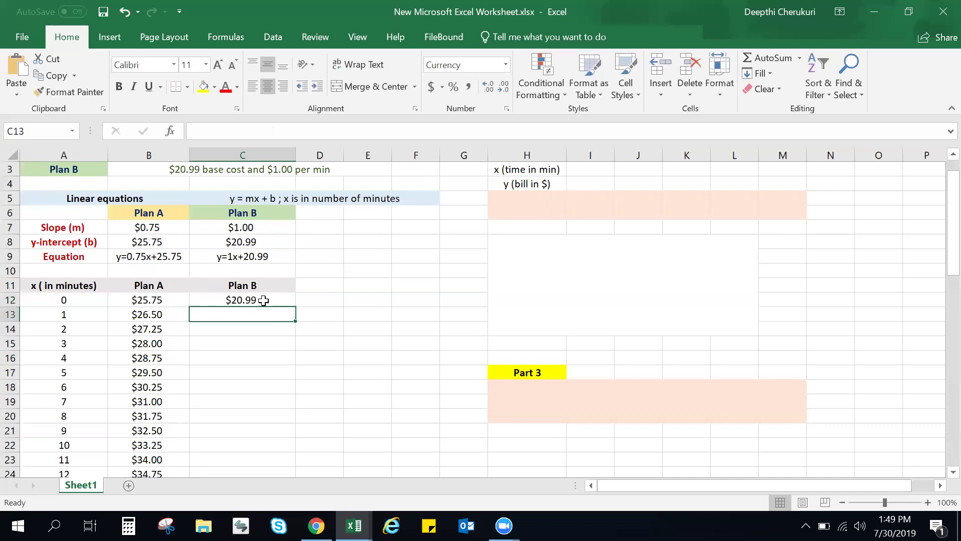
Copy C12's Plan B formula down to row 61 for minutes 0–49
{"action": "left_click", "coordinate": [264, 301]}
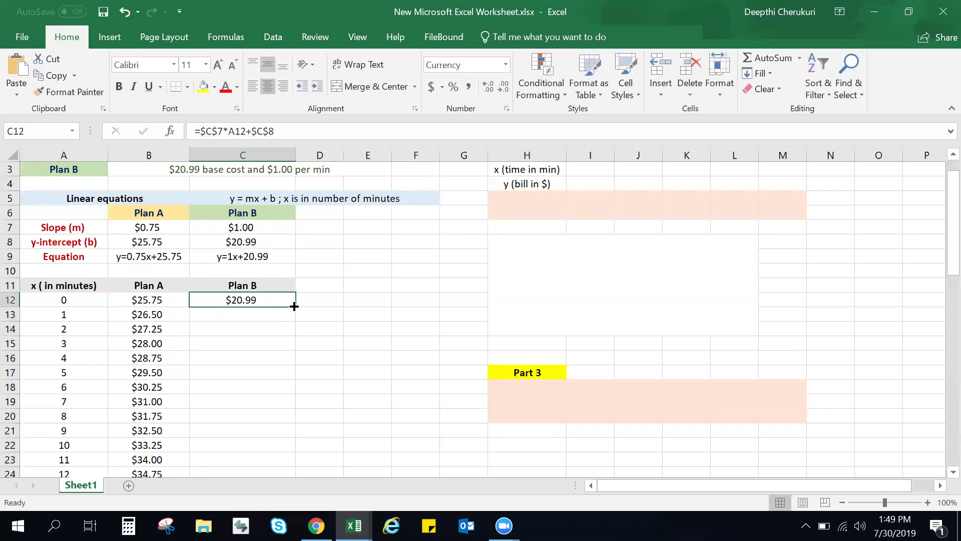
{"action": "left_click_drag", "start_coordinate": [294, 306], "coordinate": [267, 445]}
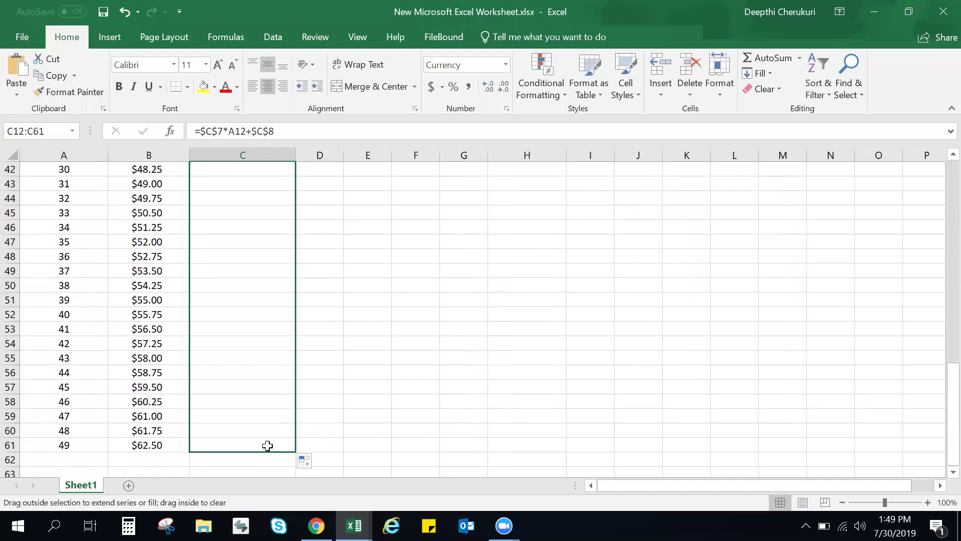
{"action": "scroll", "coordinate": [339, 342], "scroll_direction": "up", "scroll_amount": 9}
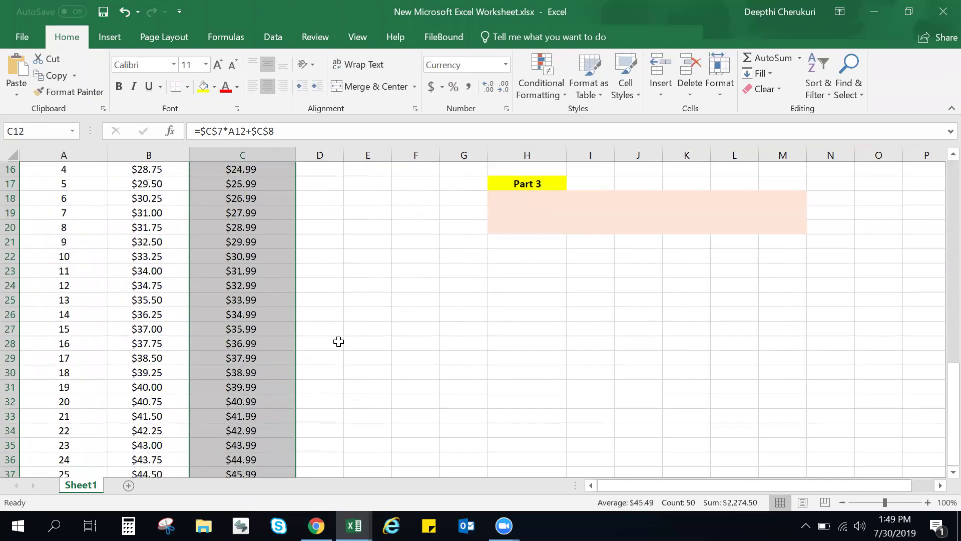
{"action": "scroll", "coordinate": [339, 341], "scroll_direction": "up", "scroll_amount": 3}
{"action": "left_click", "coordinate": [265, 313]}
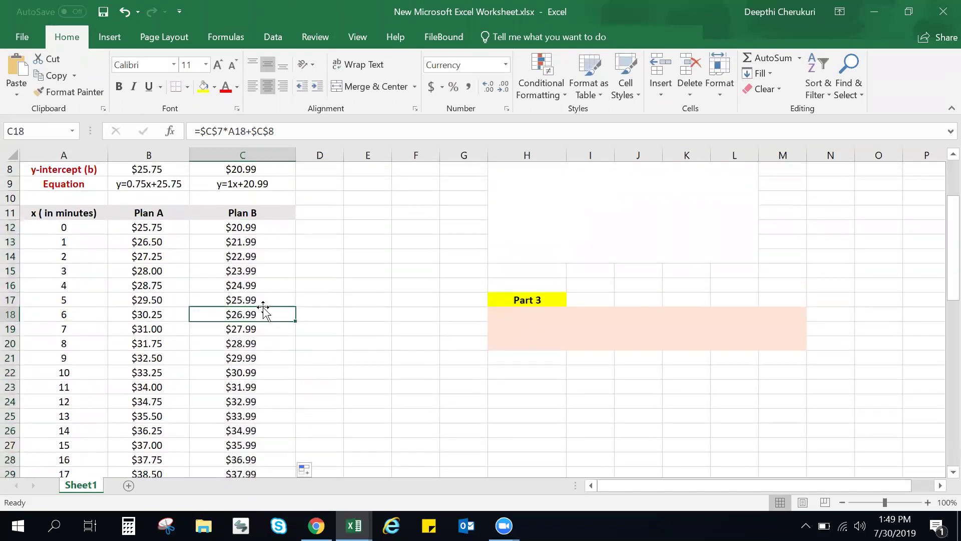
Inspect the Plan B formula in C21 ($29.99 at 9 minutes) without changing it
{"action": "double_click", "coordinate": [241, 359]}
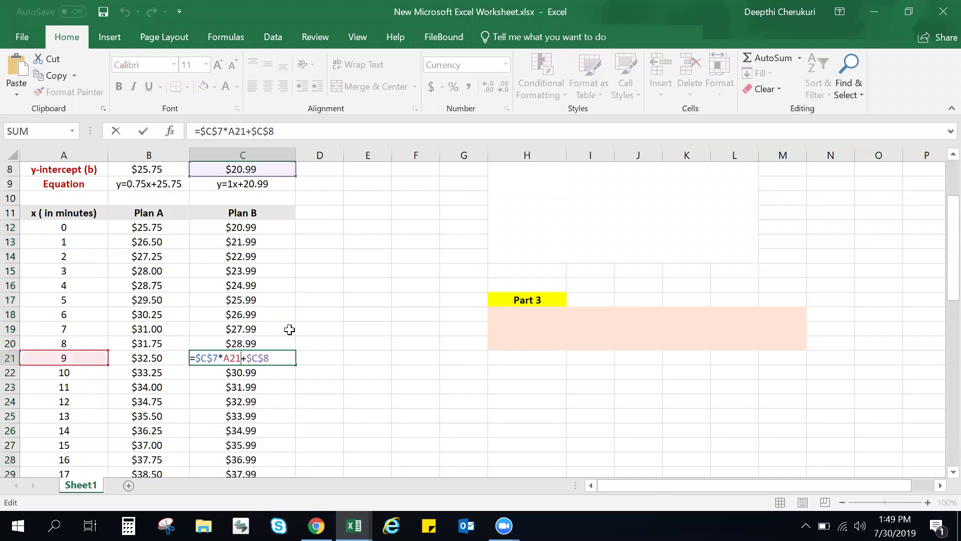
{"action": "scroll", "coordinate": [290, 329], "scroll_direction": "up", "scroll_amount": 1}
{"action": "scroll", "coordinate": [289, 330], "scroll_direction": "up", "scroll_amount": 1}
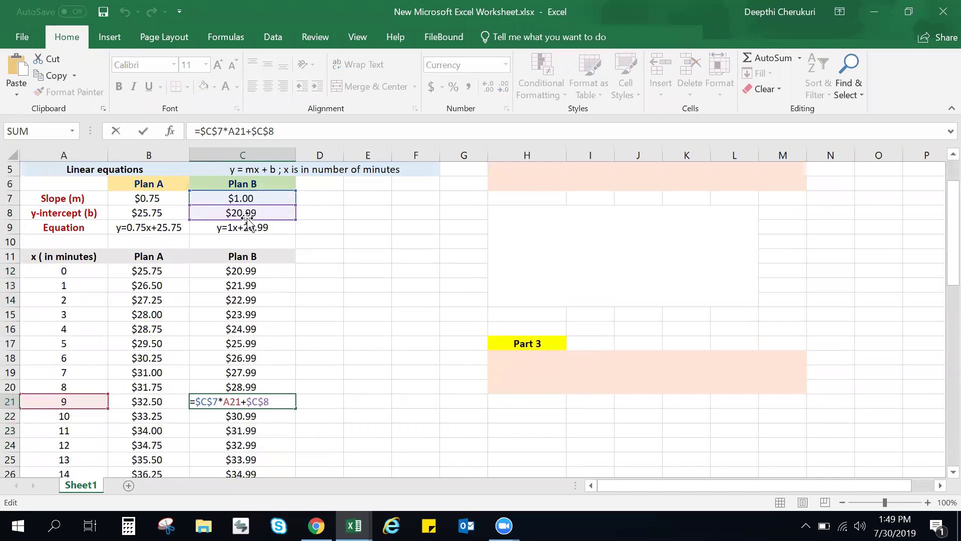
{"action": "key", "text": "Escape"}
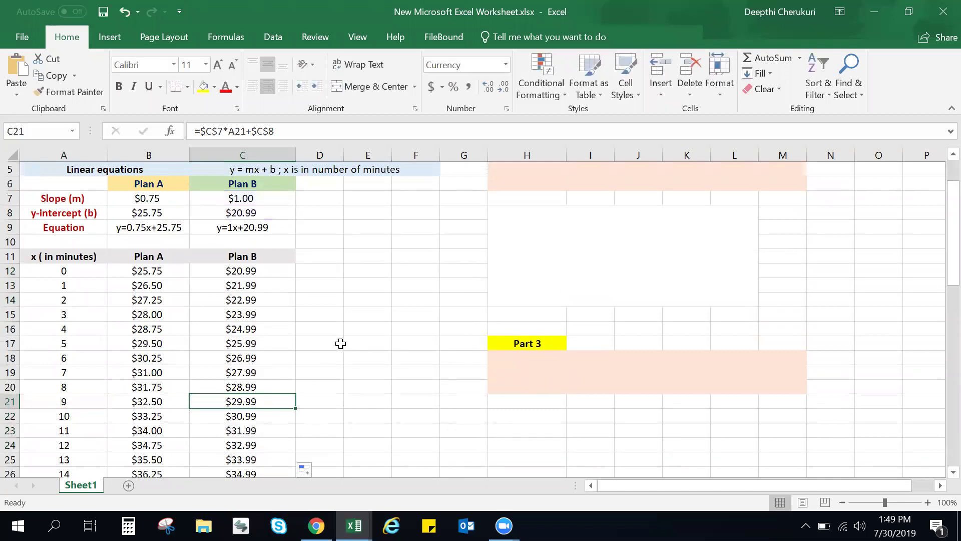
{"action": "scroll", "coordinate": [247, 342], "scroll_direction": "down", "scroll_amount": 5}
{"action": "scroll", "coordinate": [247, 342], "scroll_direction": "down", "scroll_amount": 11}
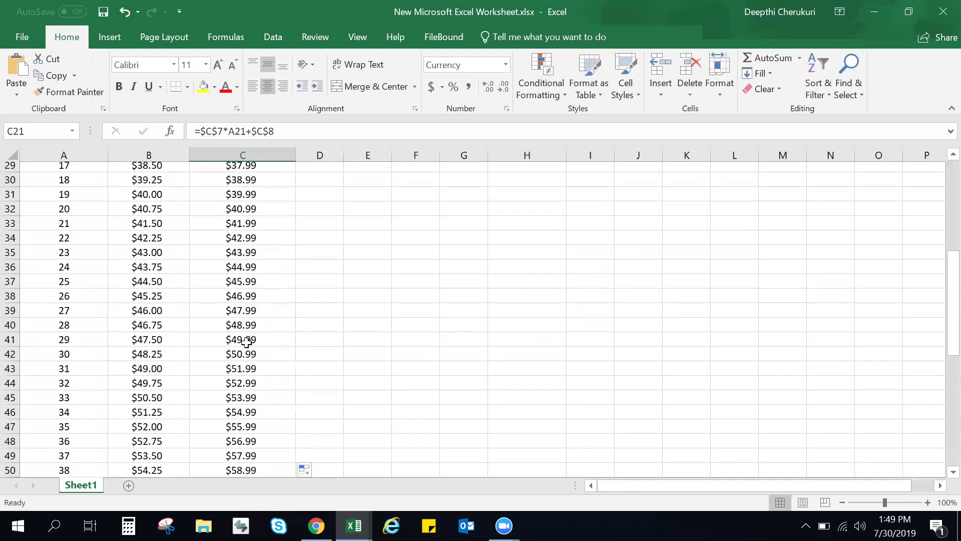
{"action": "scroll", "coordinate": [246, 343], "scroll_direction": "up", "scroll_amount": 10}
{"action": "scroll", "coordinate": [246, 342], "scroll_direction": "up", "scroll_amount": 8}
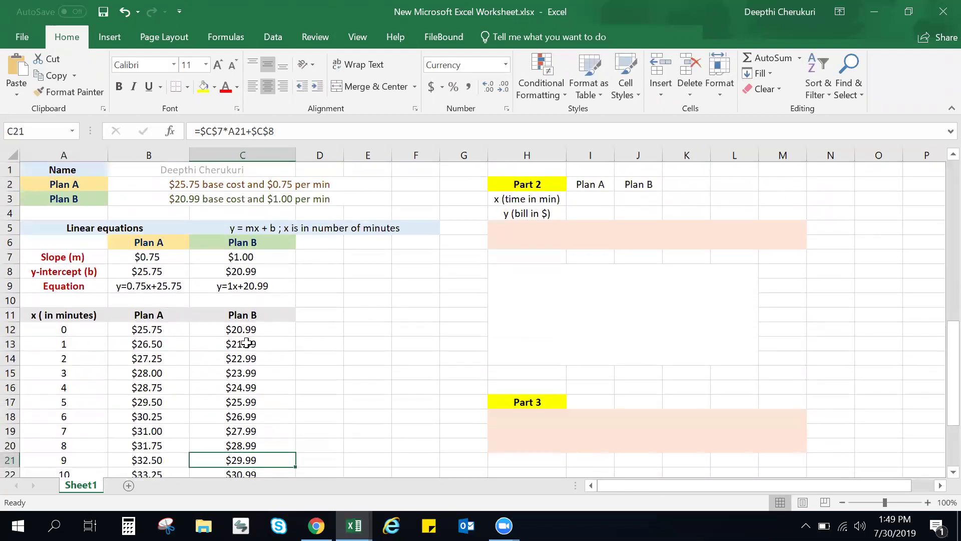